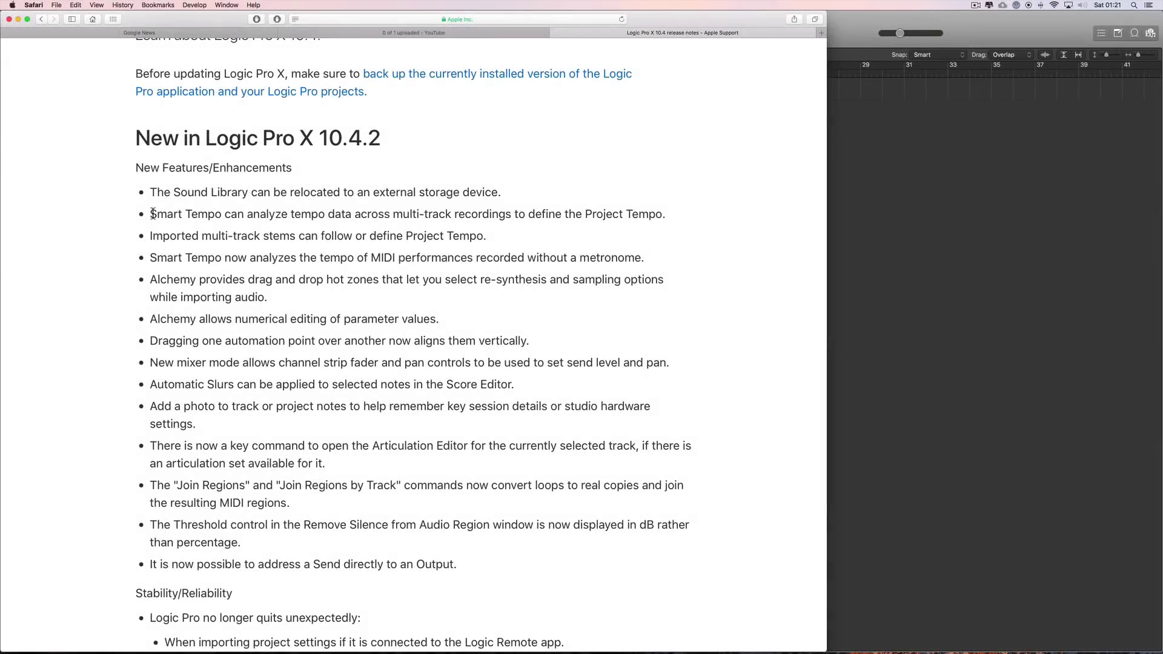
Step: Switch from the release notes to Logic Pro X and import the selected Gullivers Games stems at bar 2, creating new tracks
drag(150, 214, 665, 220)
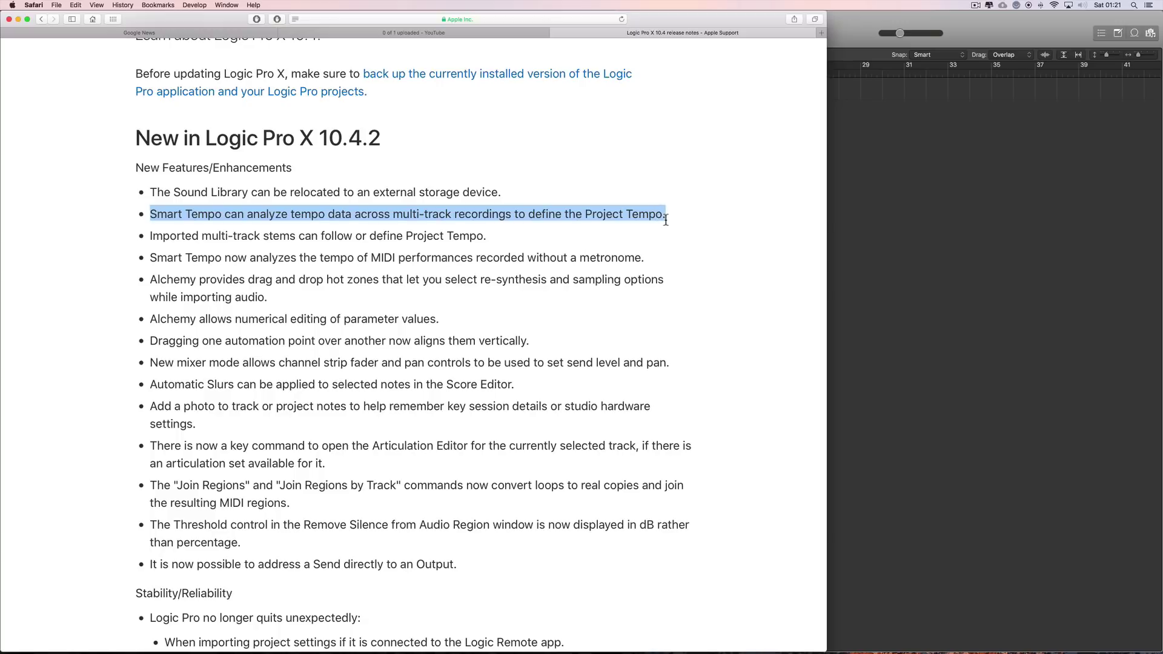
click(858, 30)
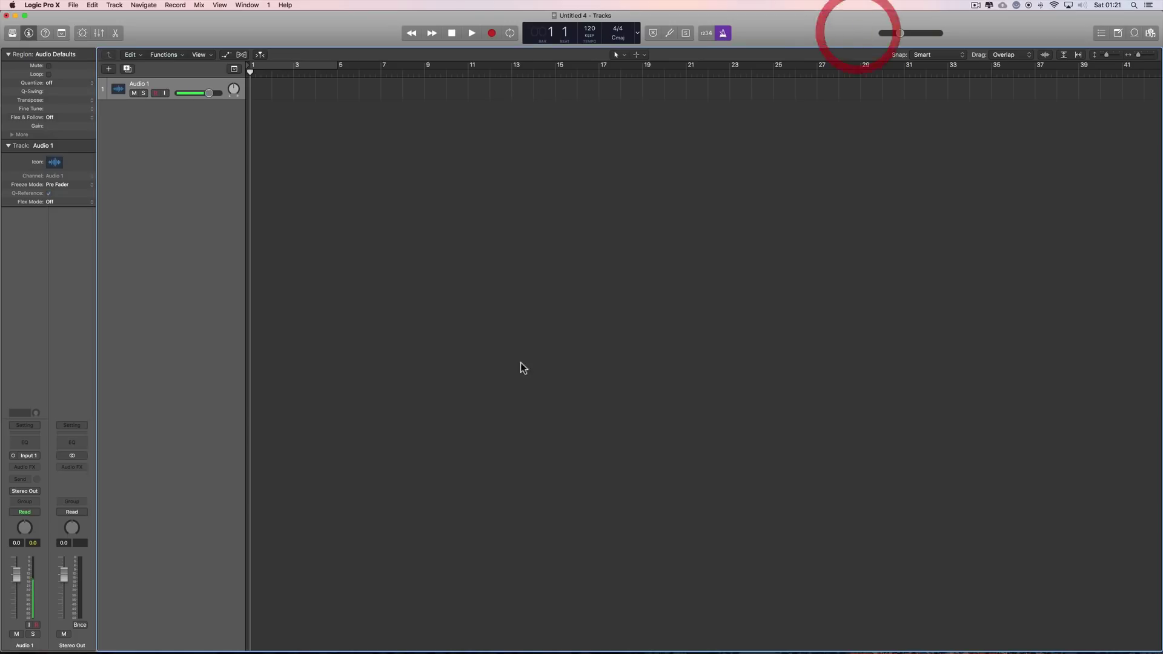
click(18, 633)
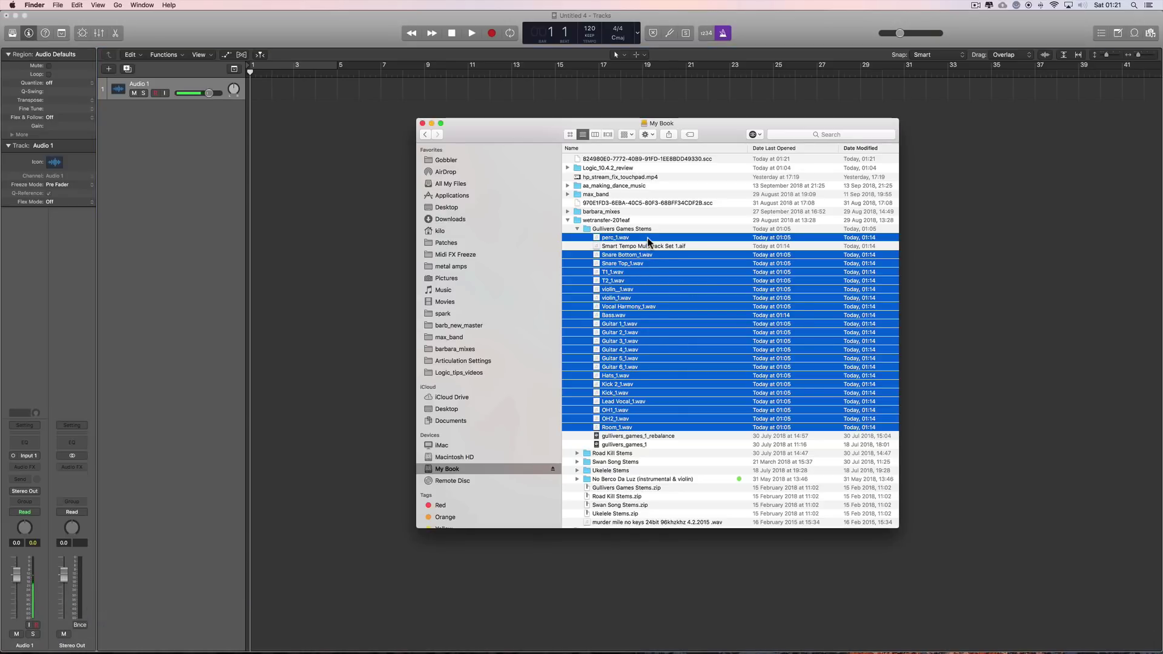
drag(730, 136, 942, 194)
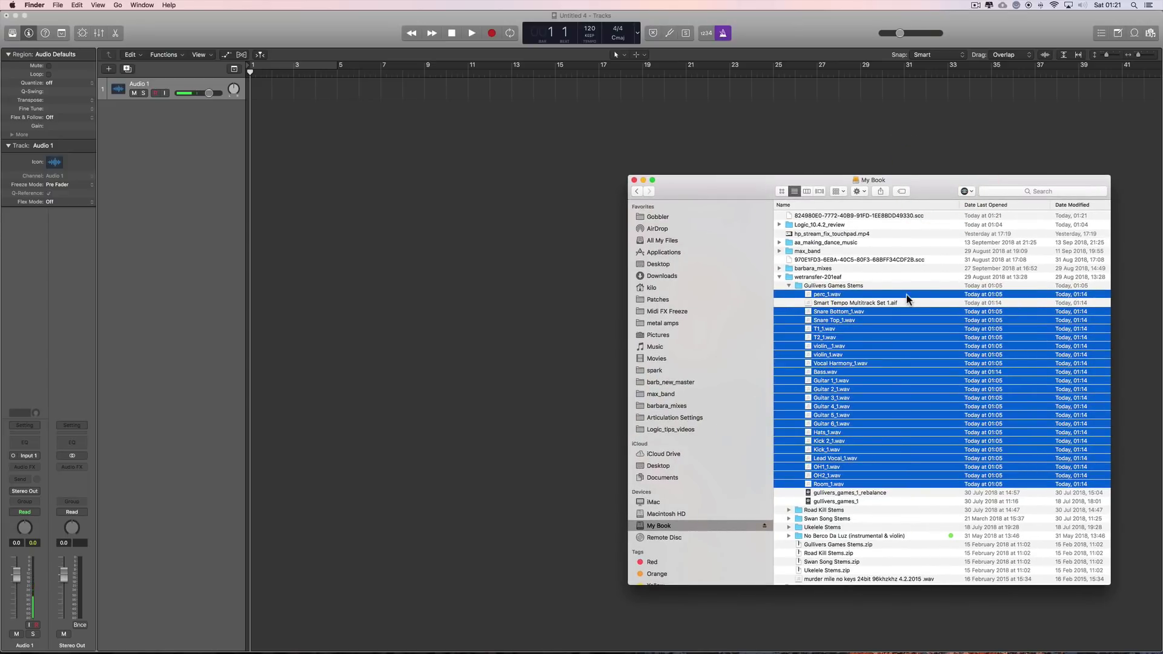
drag(906, 295, 274, 98)
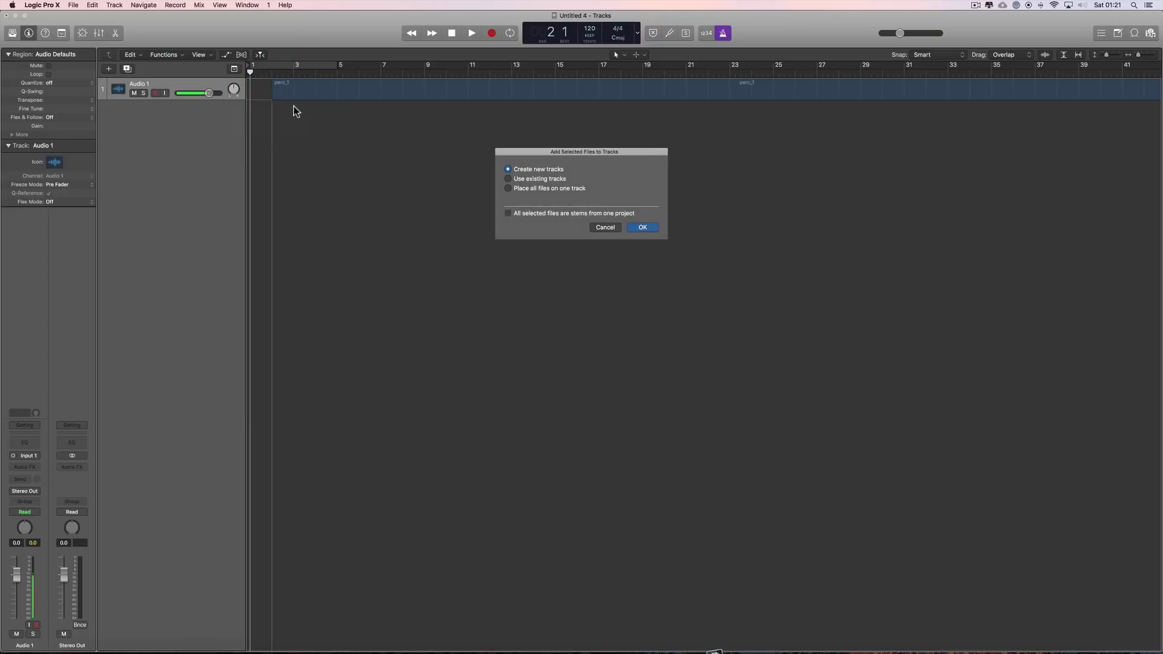
click(645, 228)
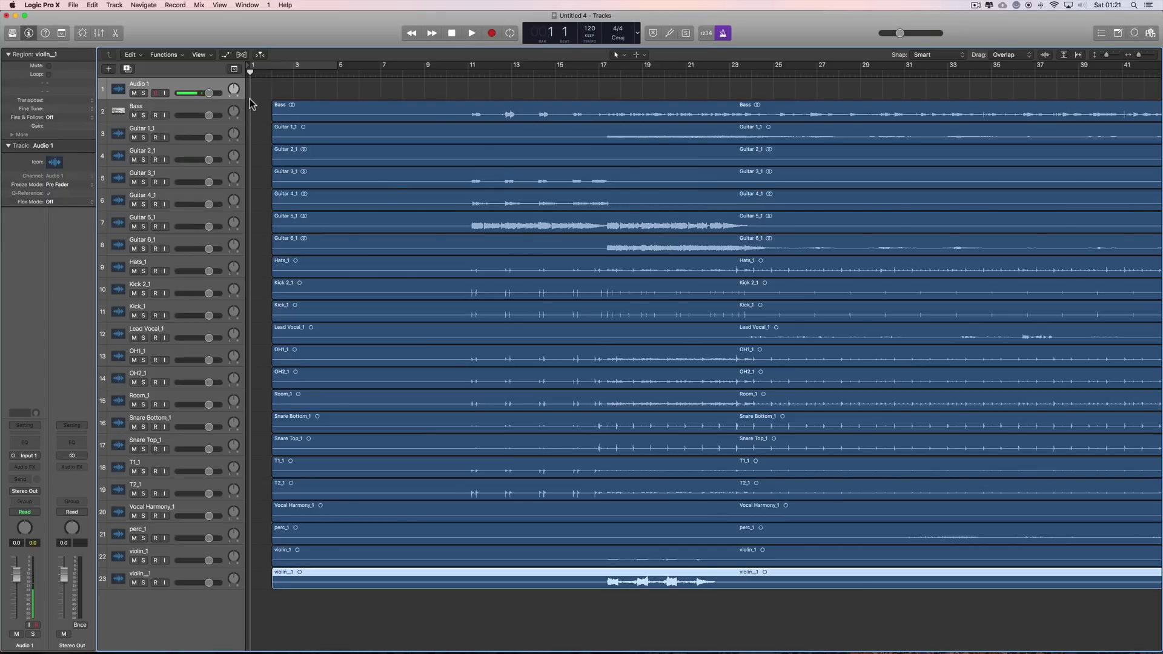
Step: Move all the imported regions to start at bar 3 and delete the empty Audio 1 track
drag(265, 108, 337, 593)
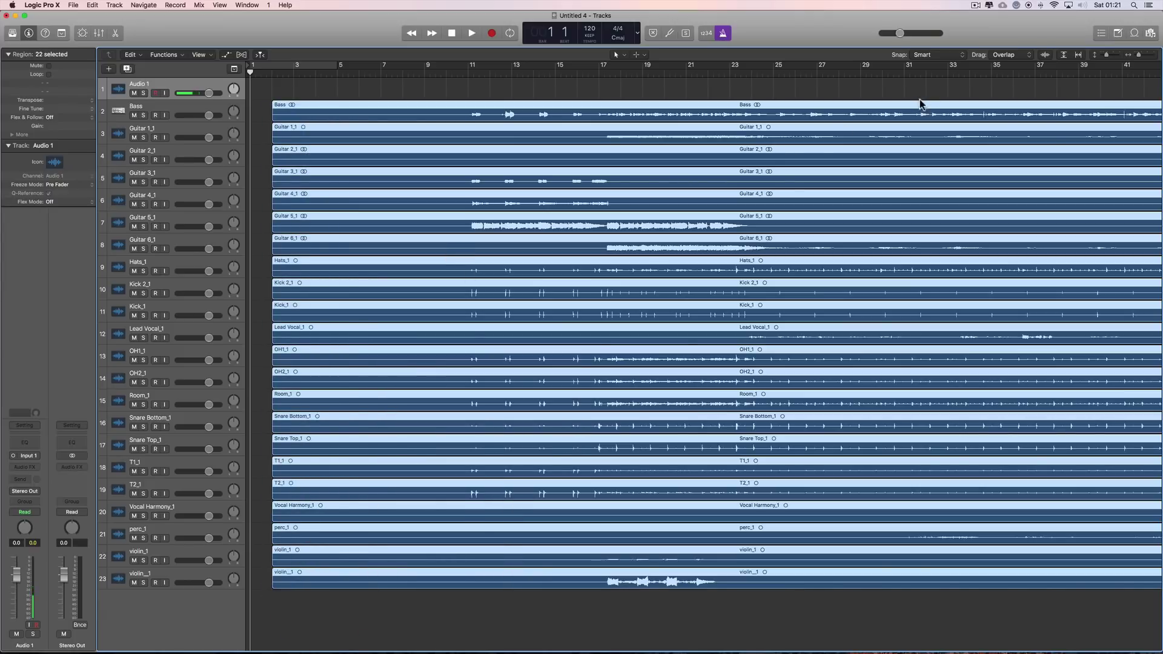
drag(316, 109, 338, 107)
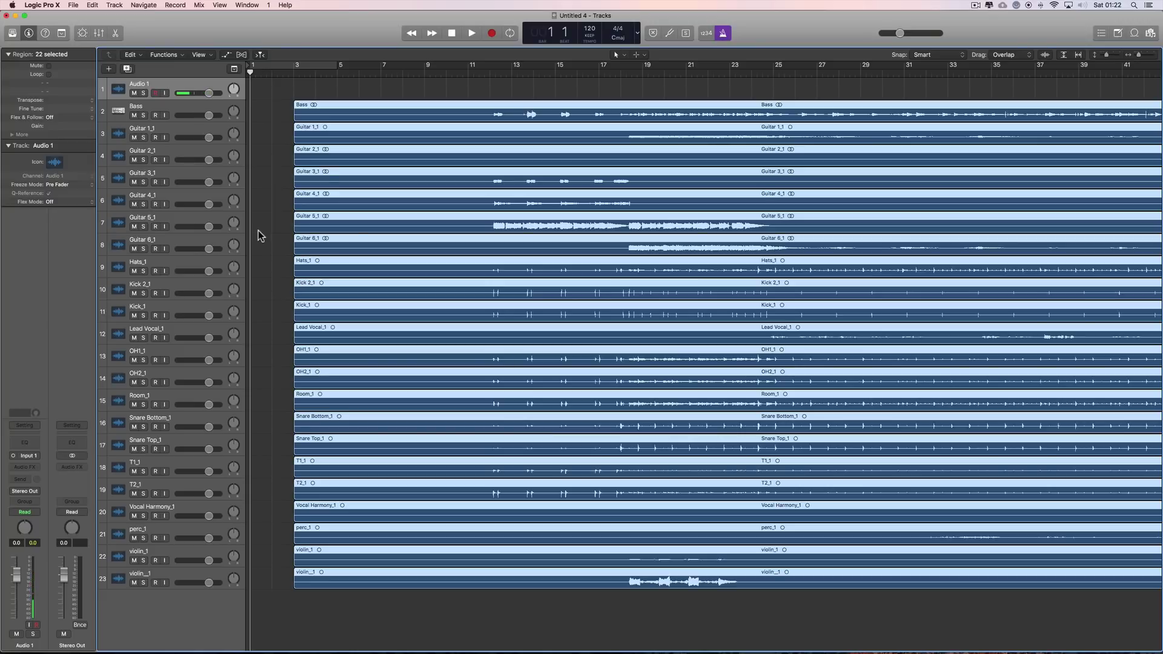
click(276, 102)
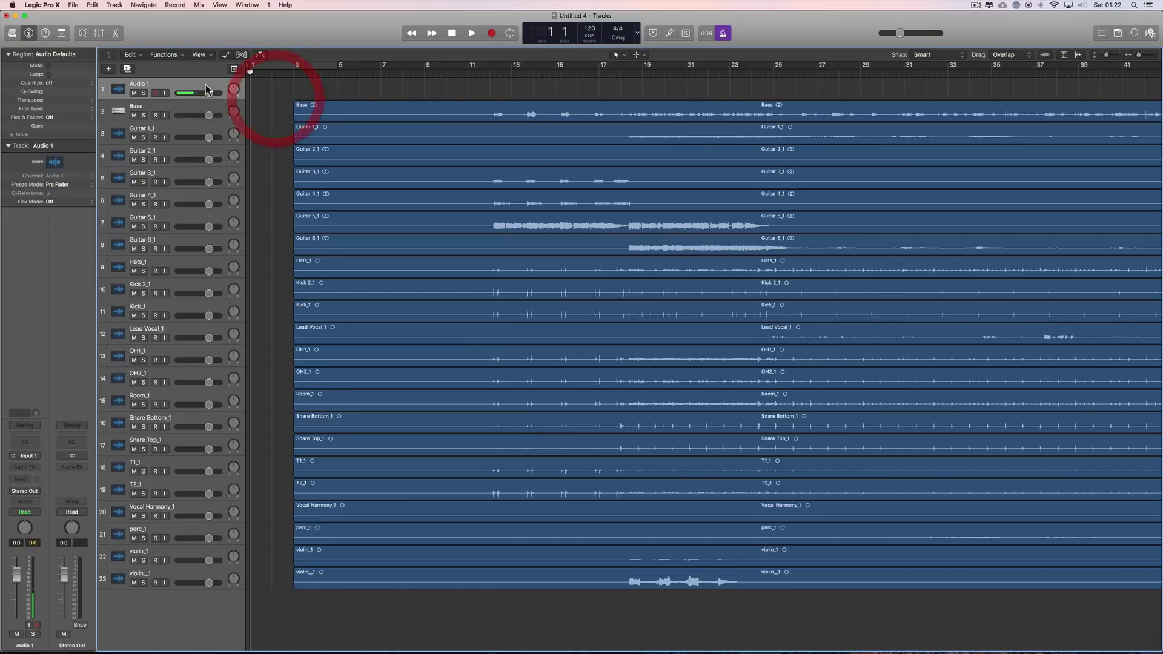
click(208, 89)
key(super+BackSpace)
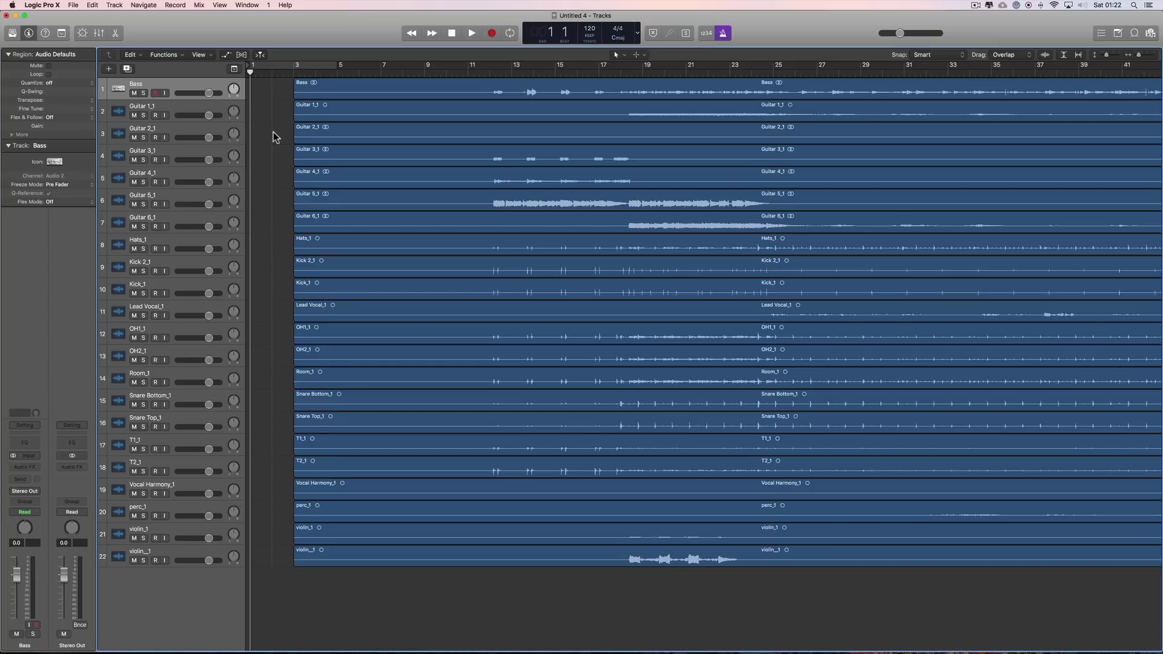
Step: Select all 22 regions and create a Smart Tempo Multitrack Set from them
drag(274, 71, 462, 578)
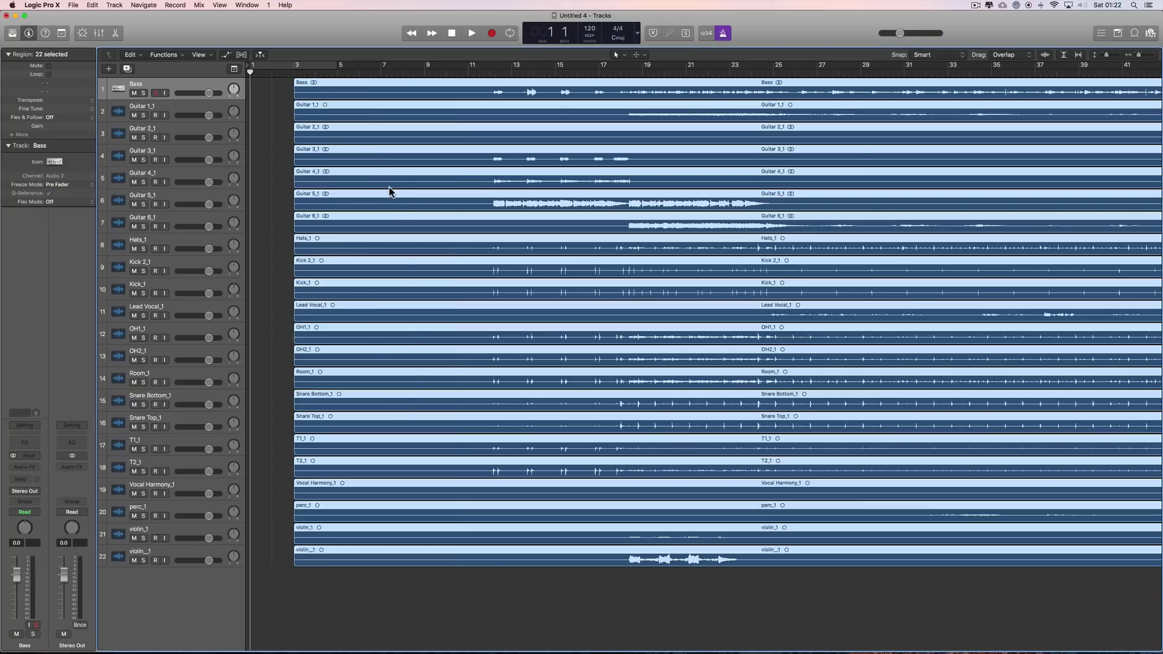
right_click(363, 173)
mouse_move(384, 212)
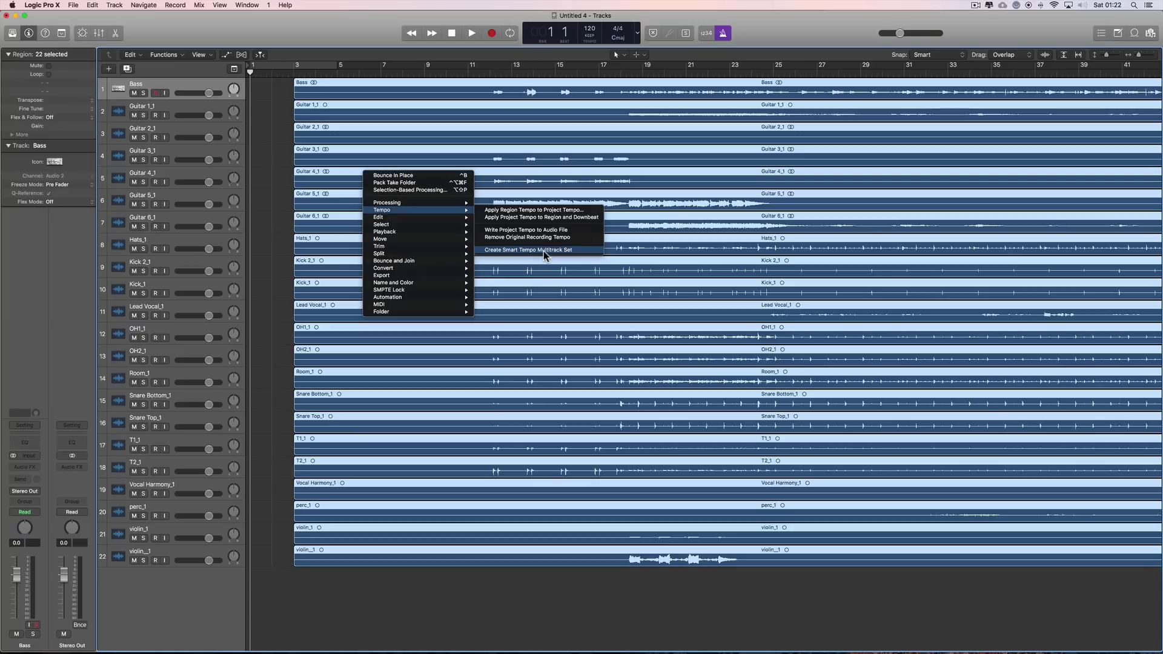
click(544, 251)
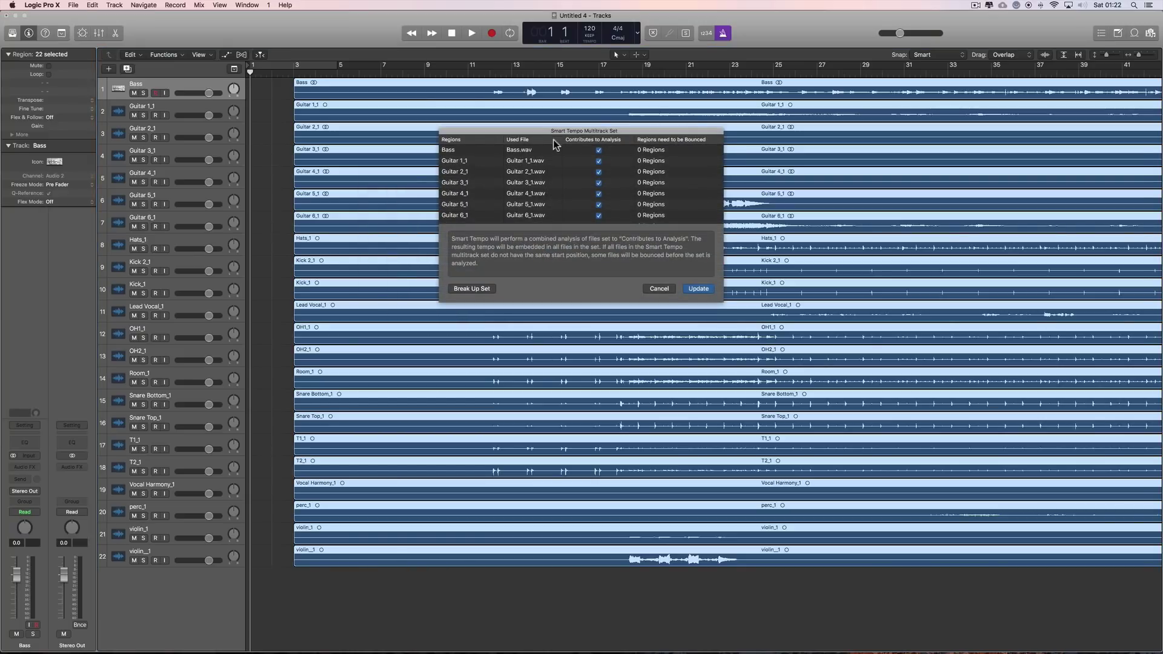
drag(549, 132, 522, 187)
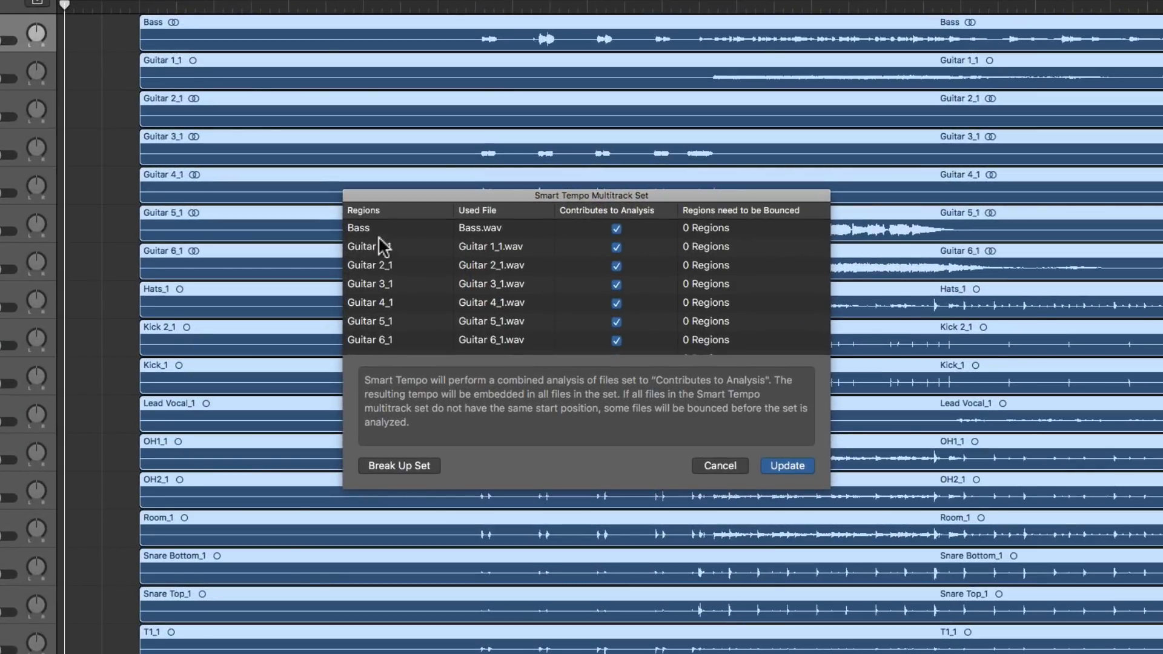
Step: Review the regions and bounce column of the multitrack set, and try excluding Bass from the analysis before including it again
scroll(371, 263, down, 3)
scroll(371, 263, down, 10)
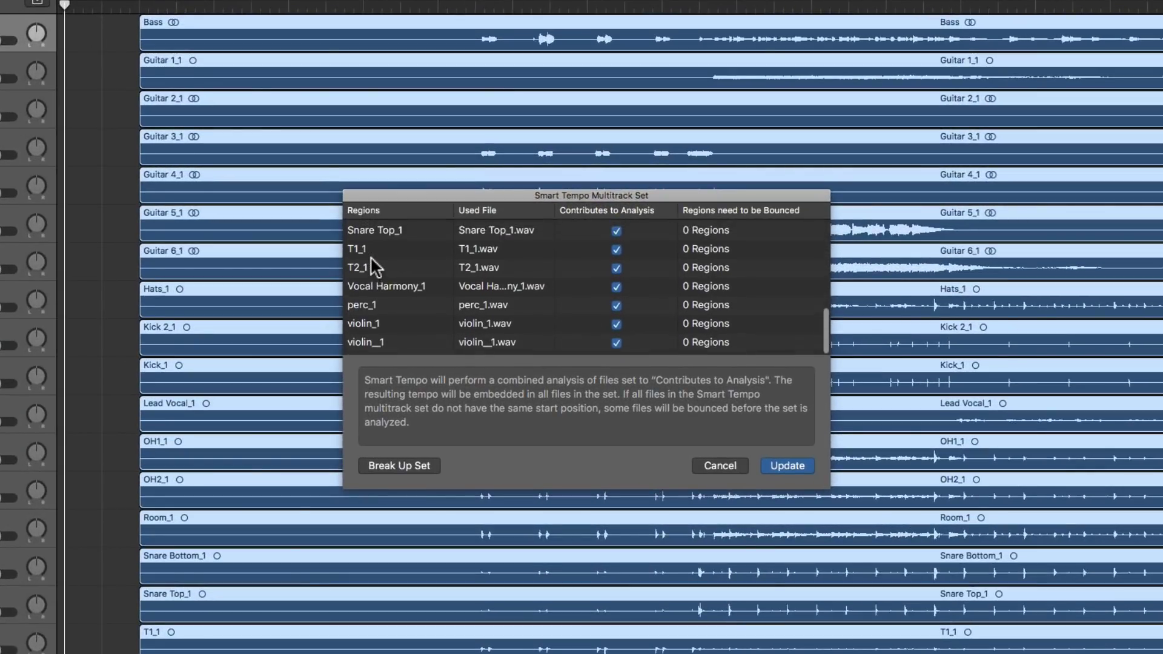
scroll(370, 266, up, 14)
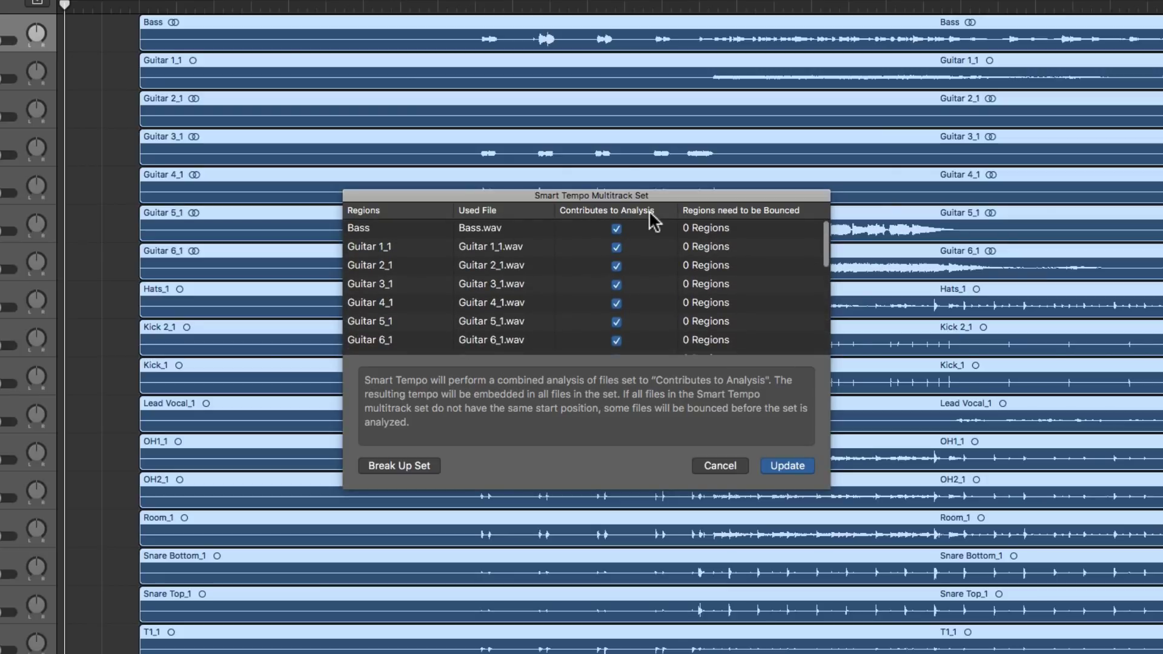
click(616, 229)
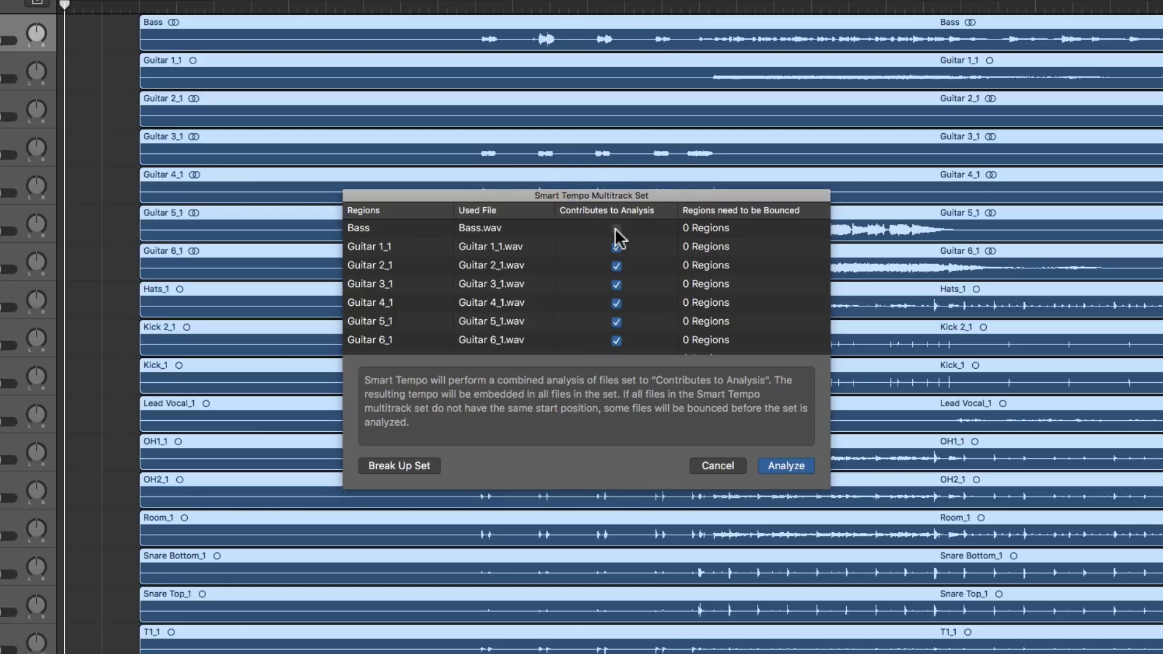
click(616, 228)
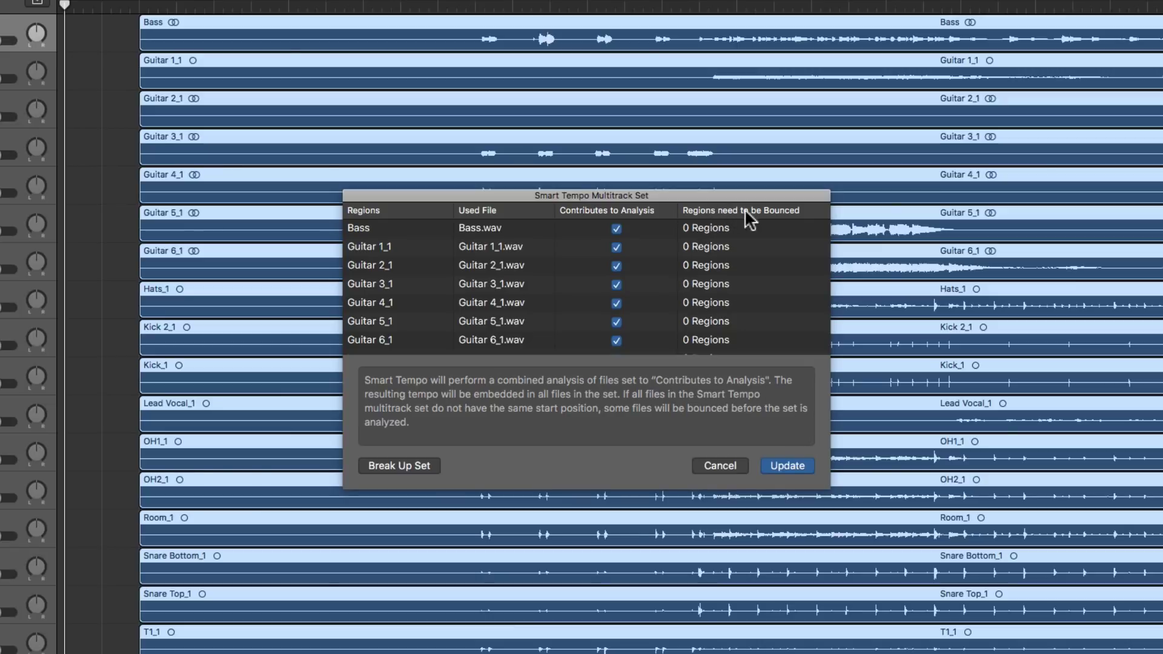
scroll(700, 285, down, 5)
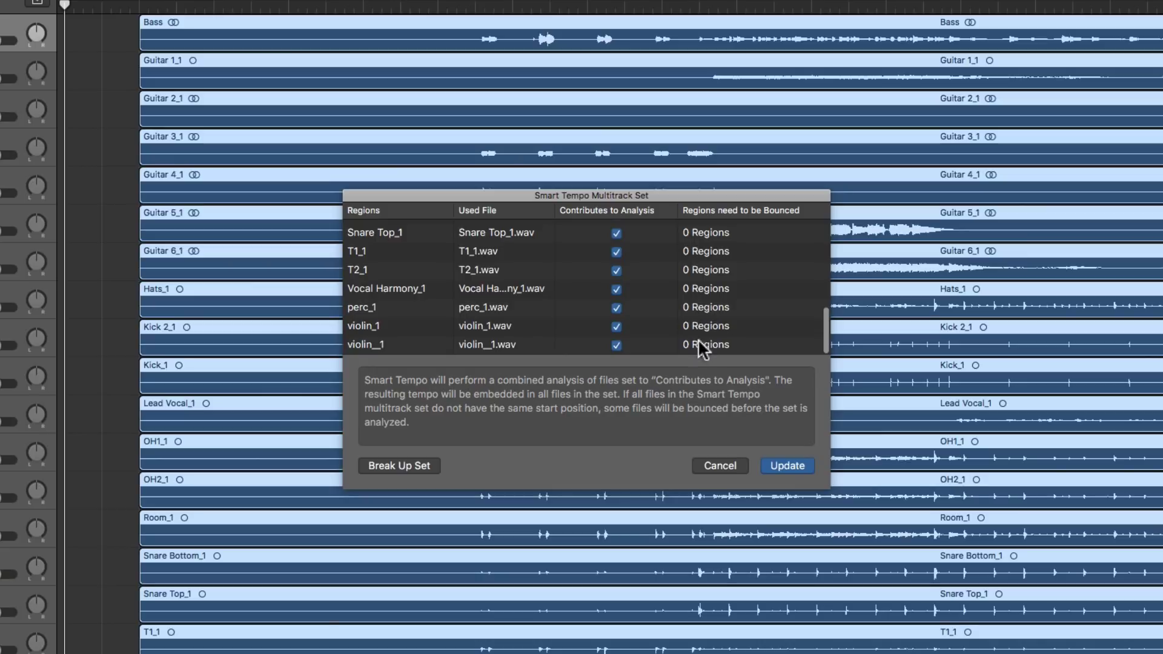
scroll(699, 281, up, 5)
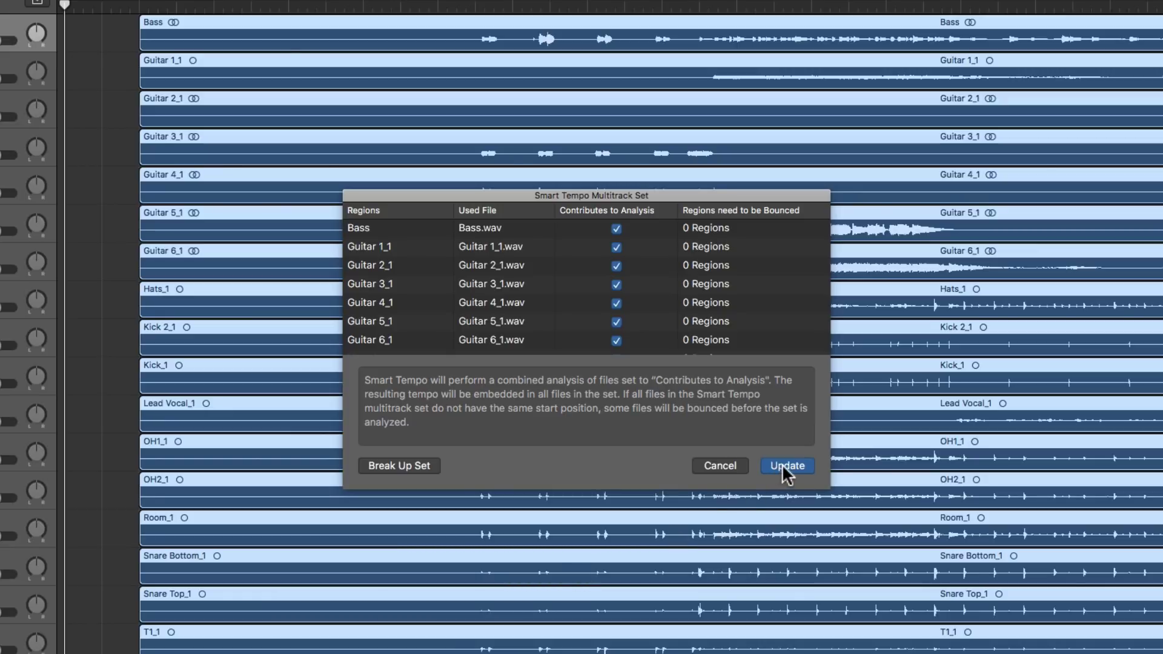
Step: Break up the multitrack set and recreate it from the selected regions, applying the update with Bass contributing to the analysis
click(427, 467)
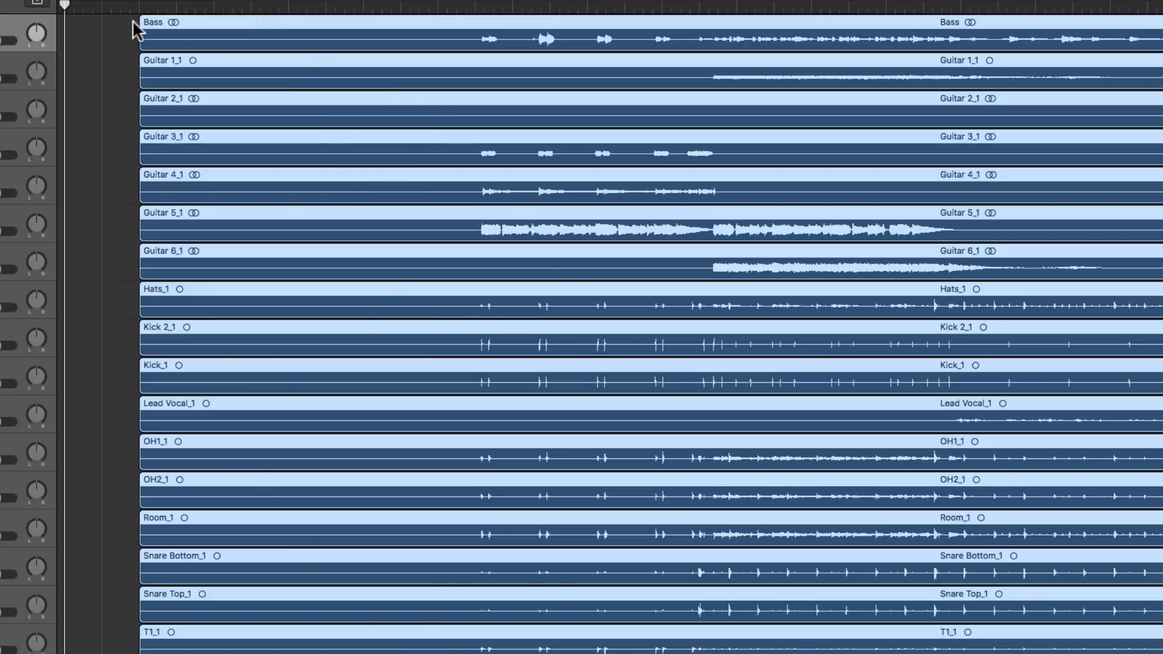
right_click(321, 25)
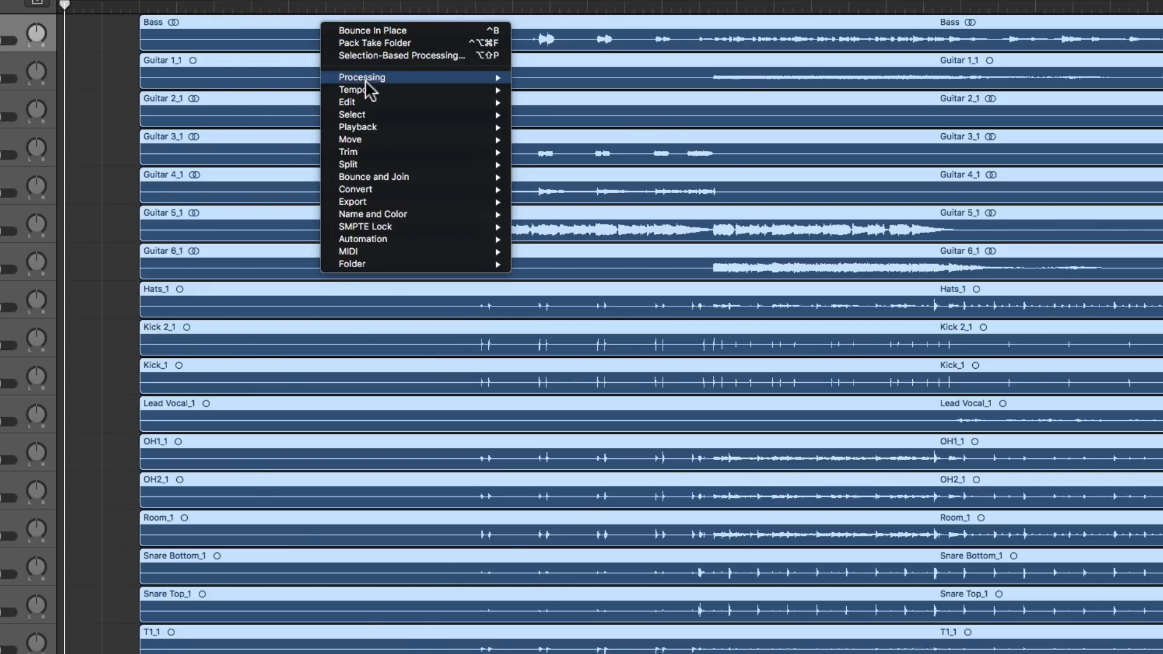
mouse_move(367, 91)
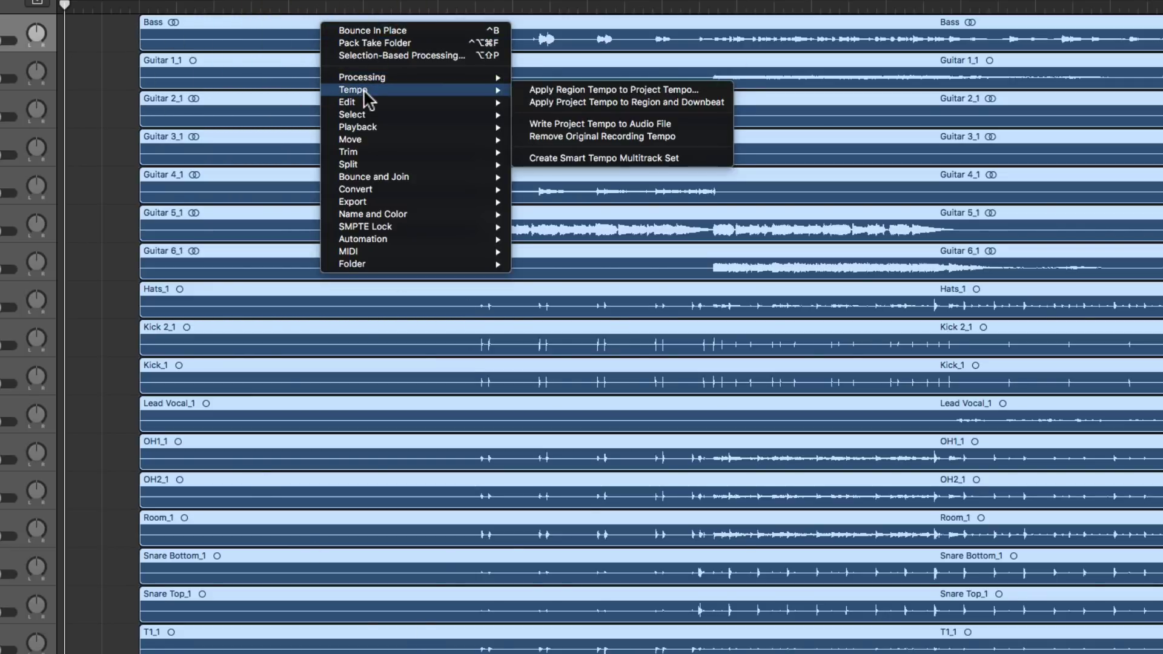
click(591, 158)
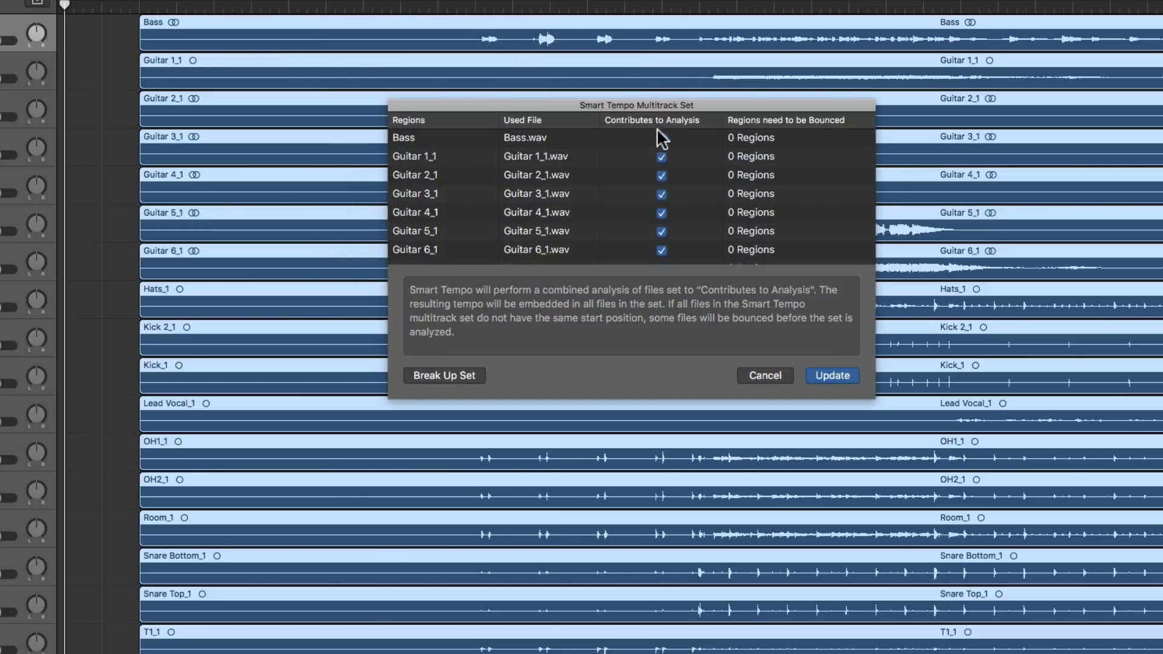
click(833, 376)
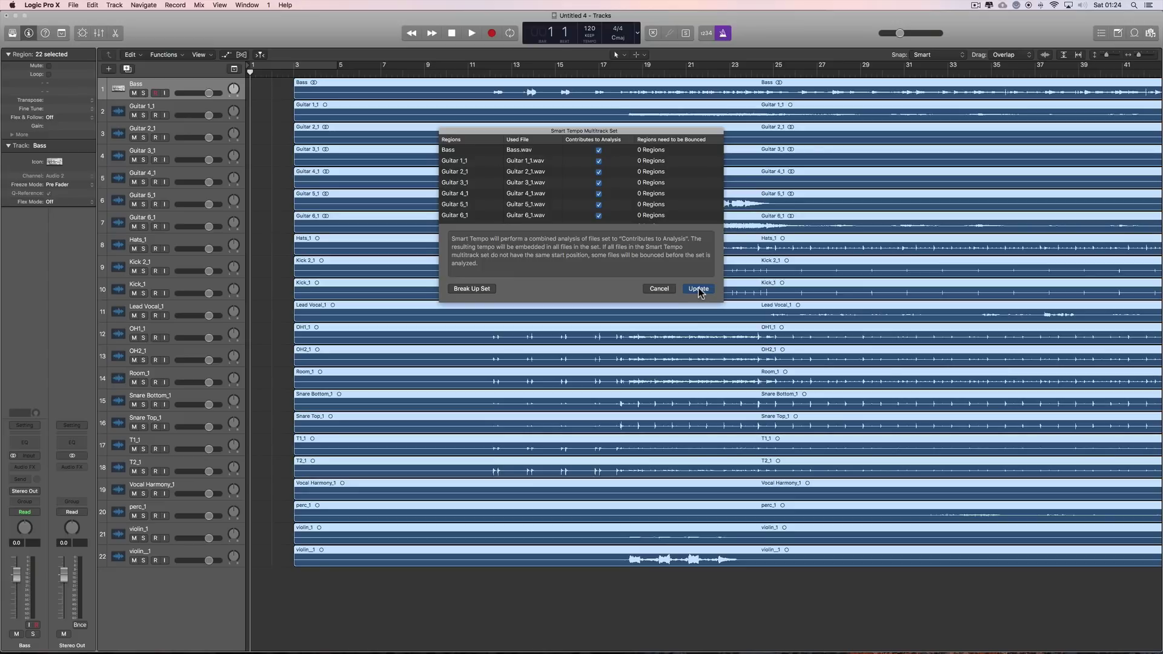
click(698, 288)
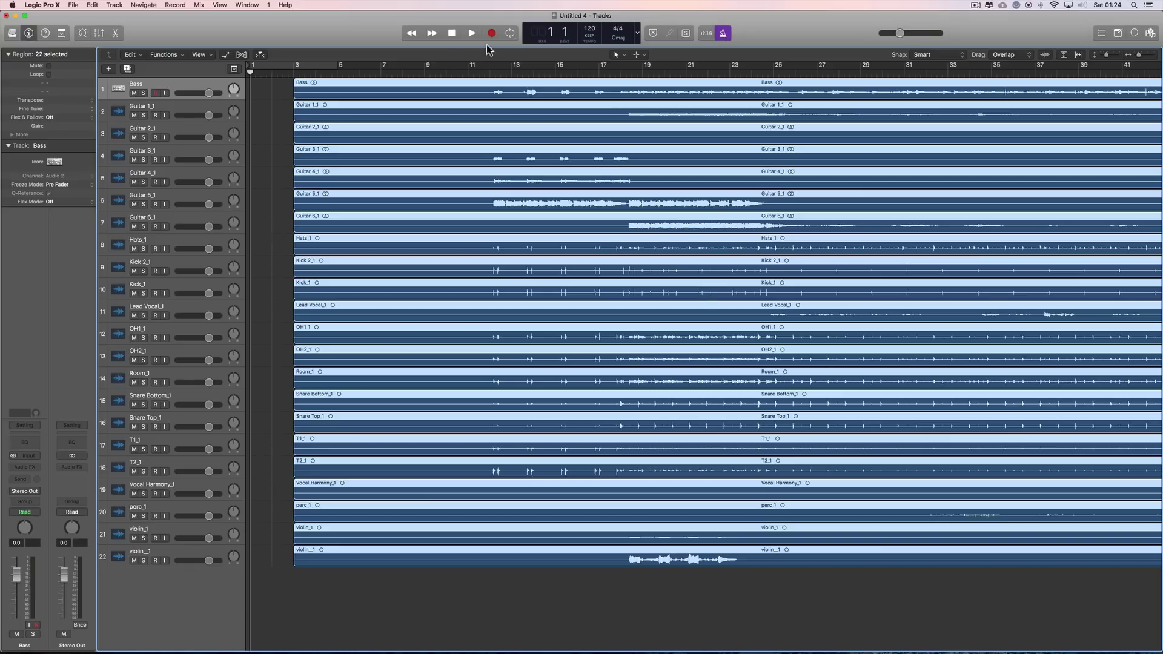
Step: Open the Bass region on its own in the Smart Tempo editor
click(253, 197)
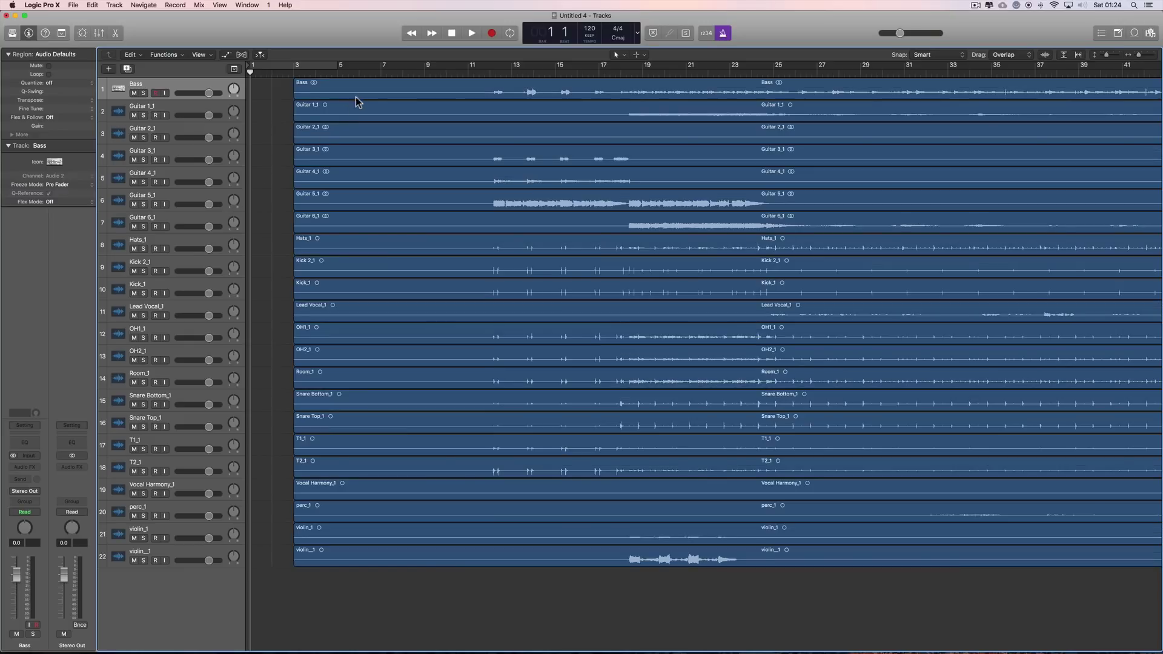
click(358, 97)
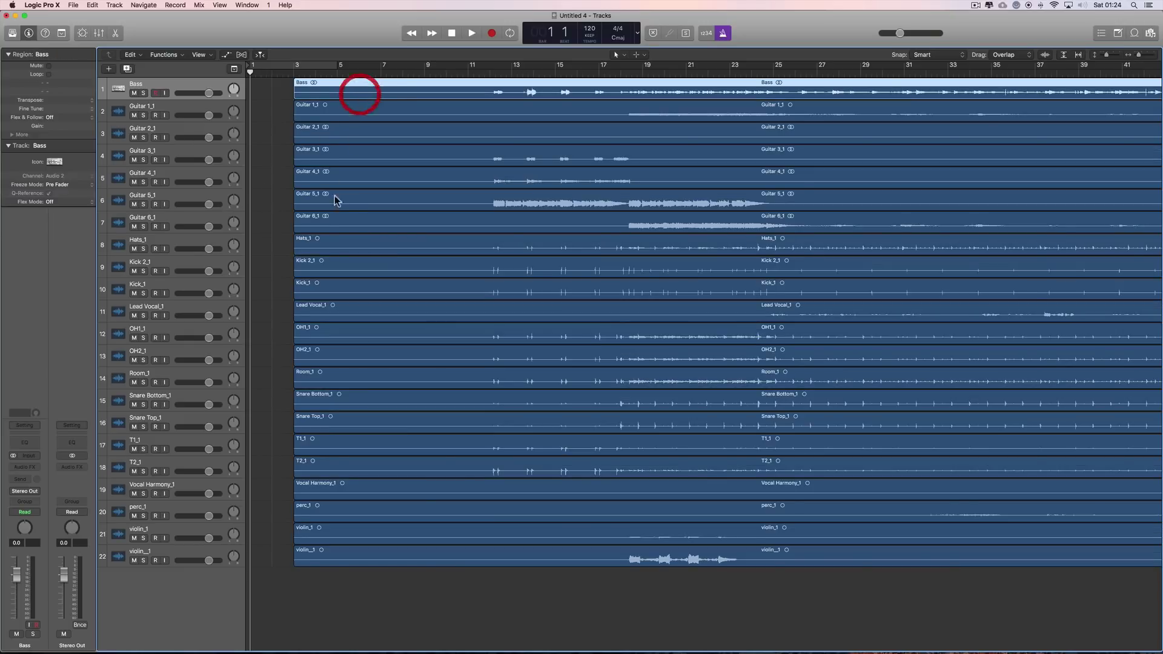
double_click(371, 89)
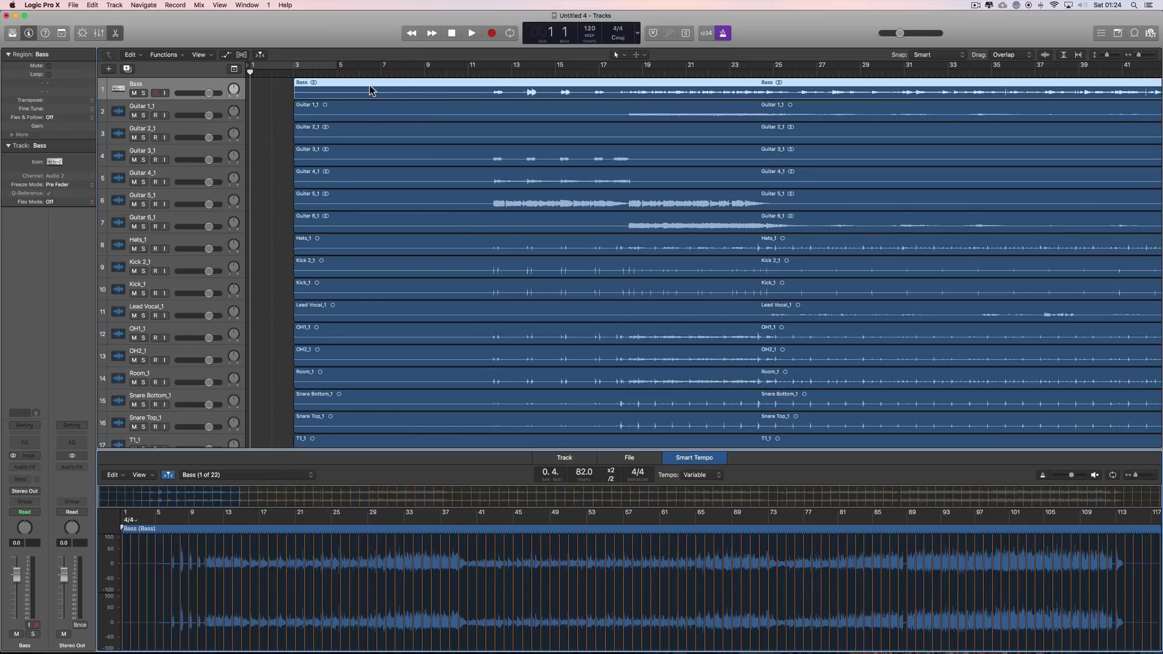
click(576, 459)
click(697, 459)
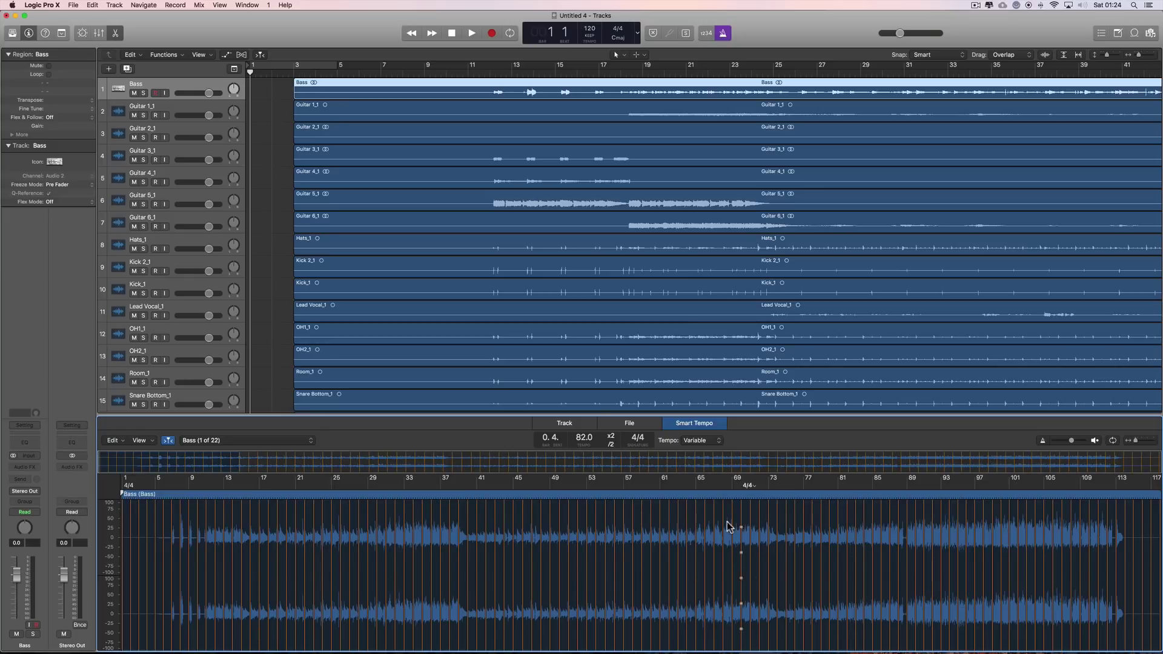
Step: Examine the detected tempo and beat markers of the Guitar 1_1, Guitar 2_1 and Guitar 3_1 regions in the Smart Tempo editor
click(494, 119)
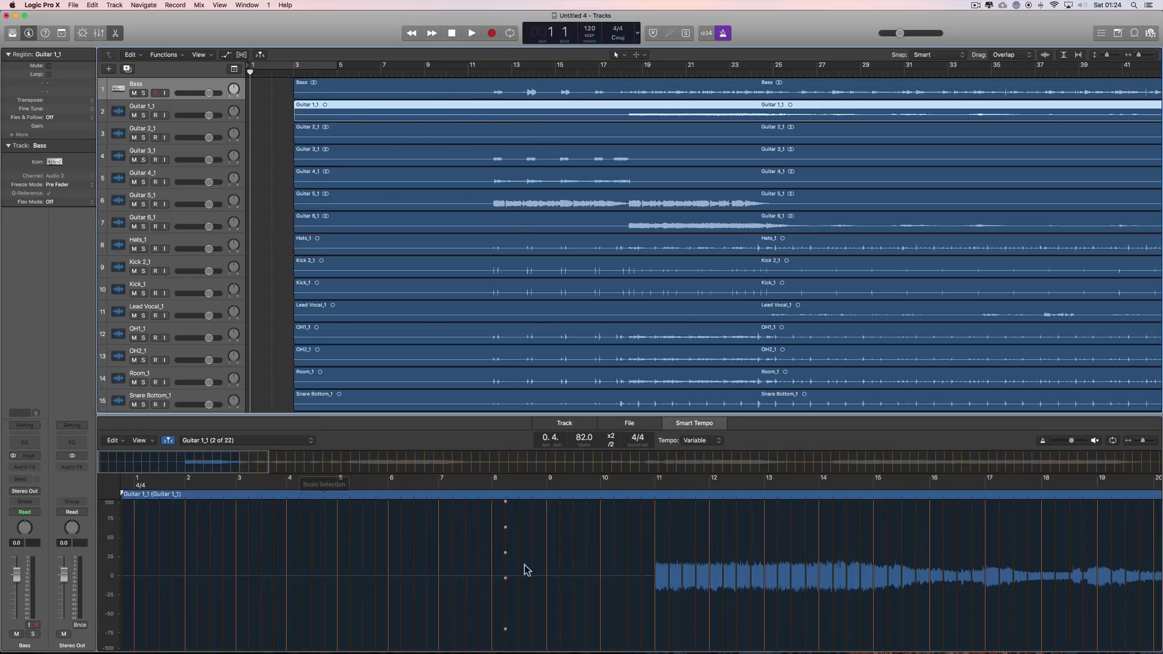
click(580, 144)
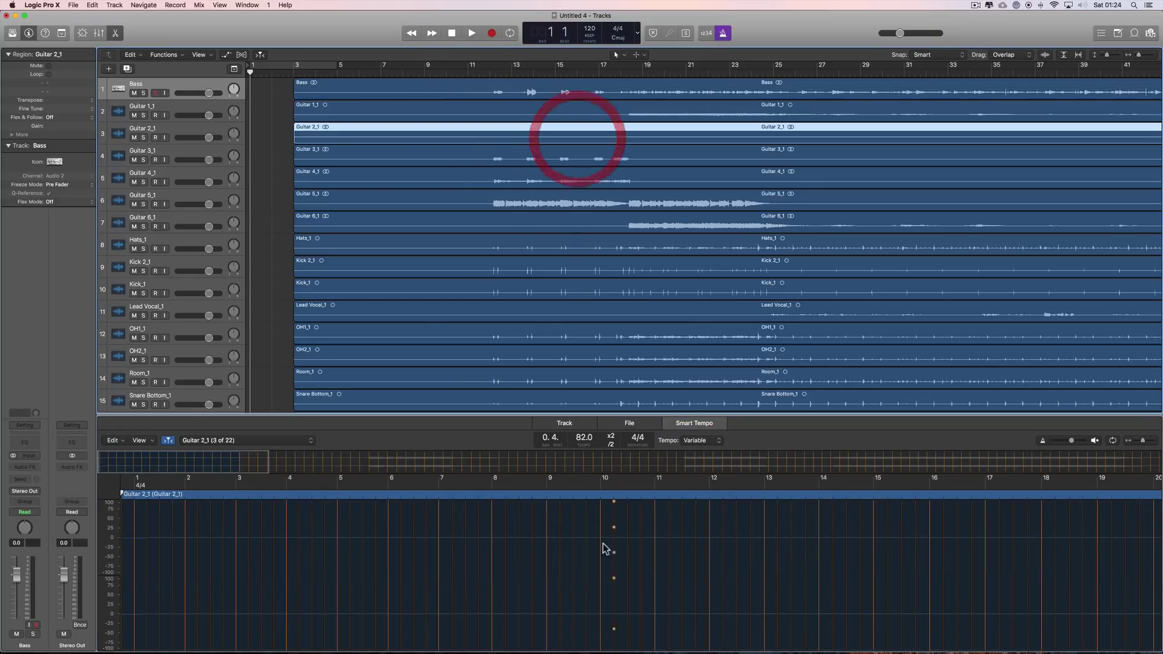
scroll(797, 571, right, 10)
scroll(797, 572, right, 10)
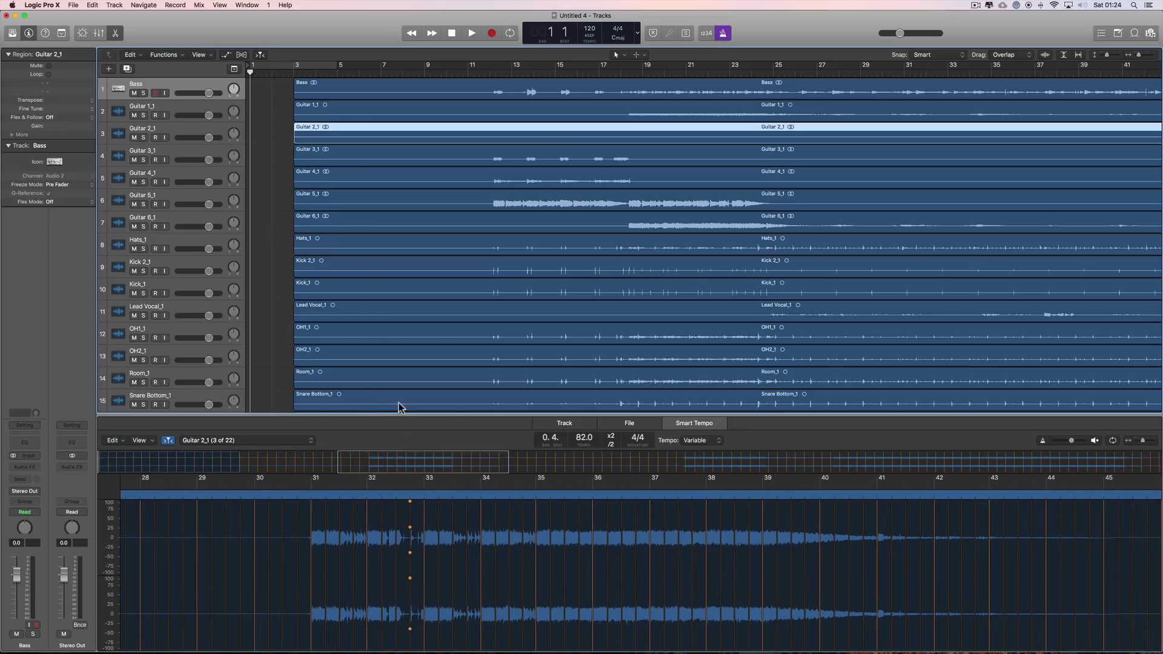
drag(410, 541, 424, 541)
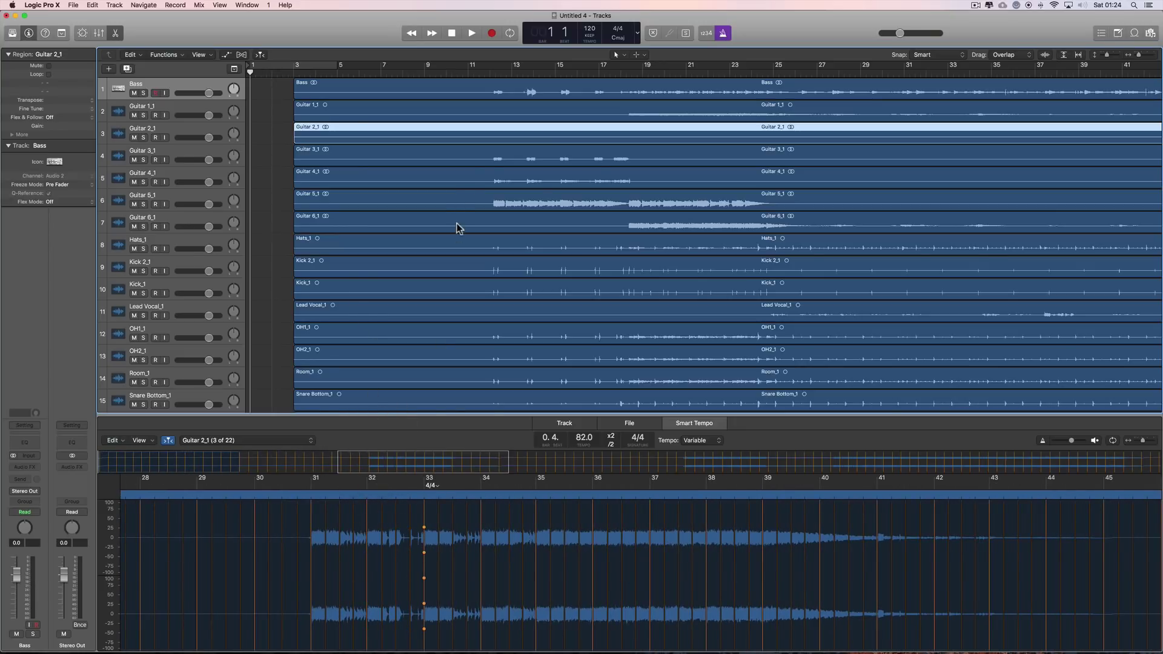
click(486, 154)
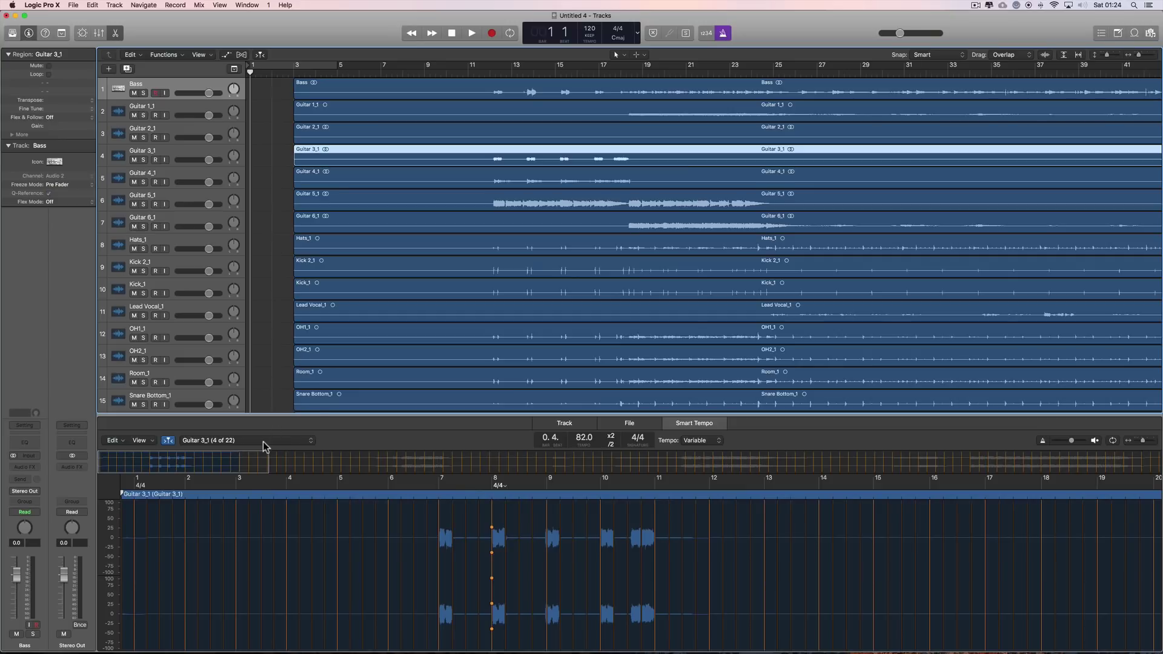
Step: Open the Bass region in the Smart Tempo editor and switch the editor to the Downmix of the multitrack set
click(327, 92)
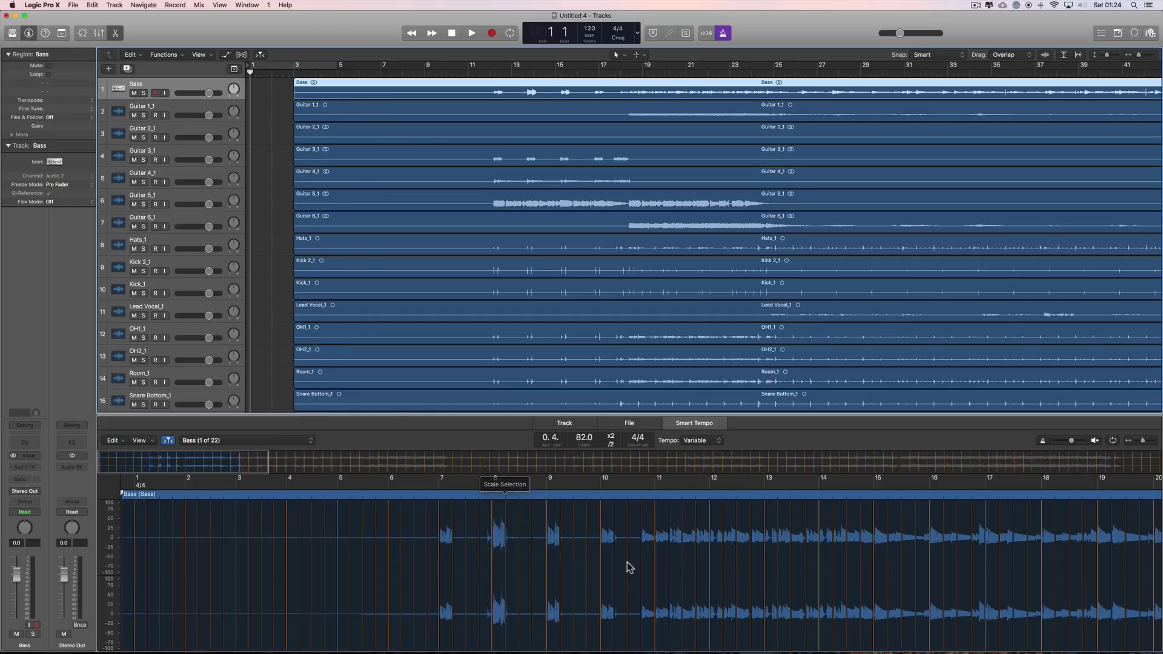
click(227, 441)
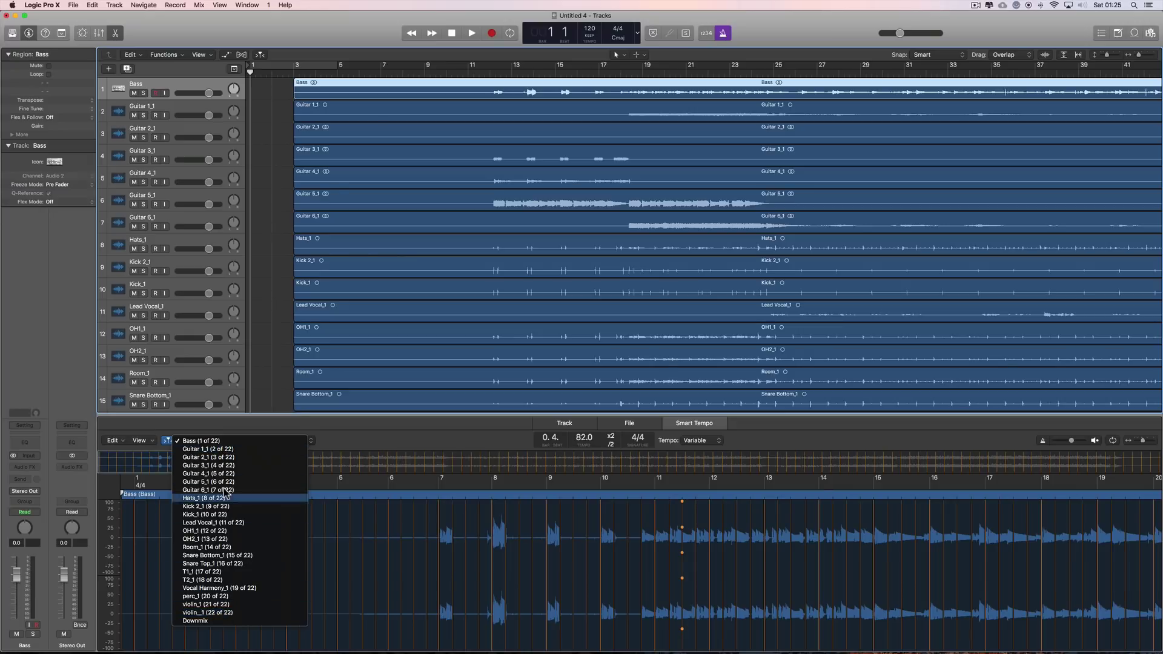
click(212, 622)
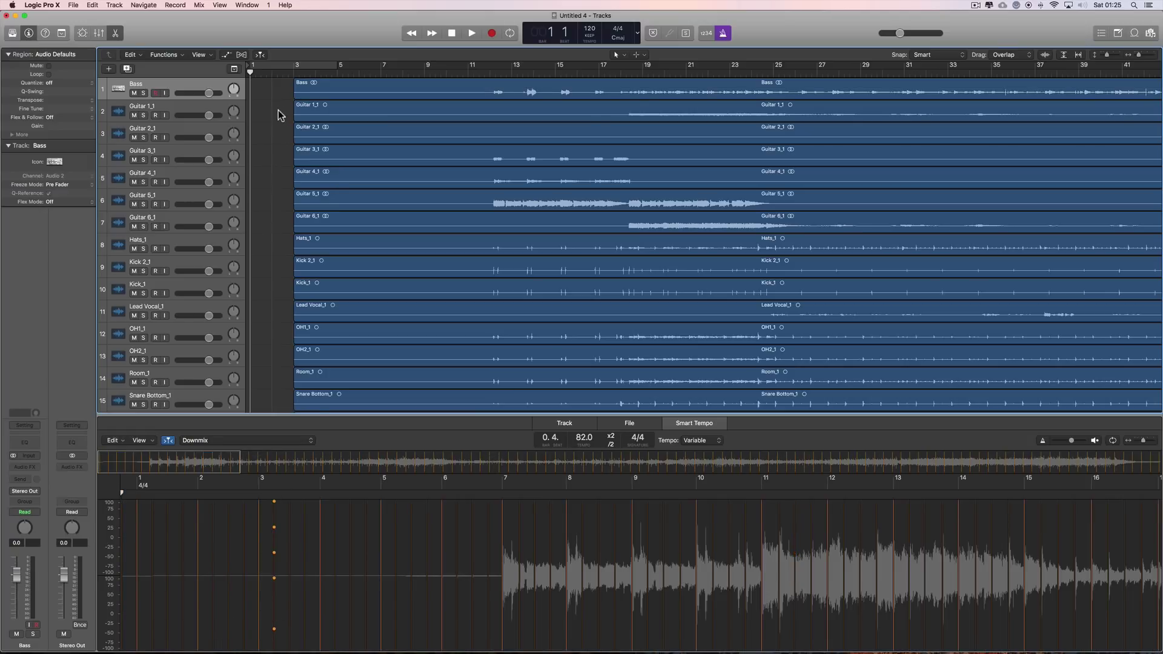
scroll(351, 271, down, 6)
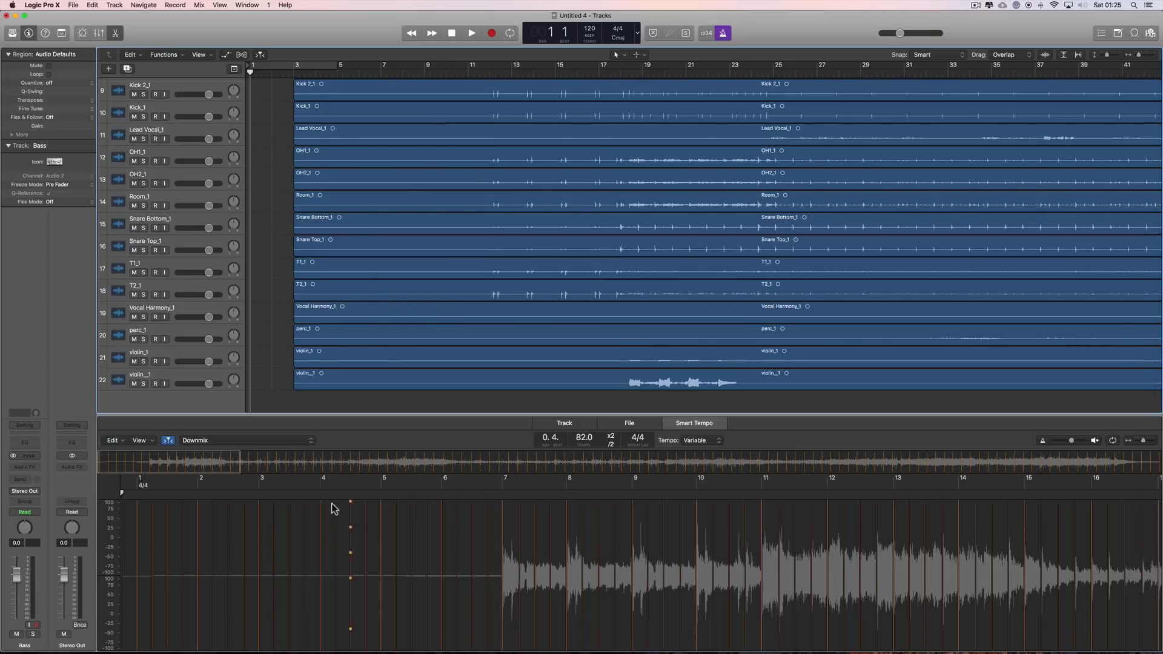
scroll(615, 588, right, 5)
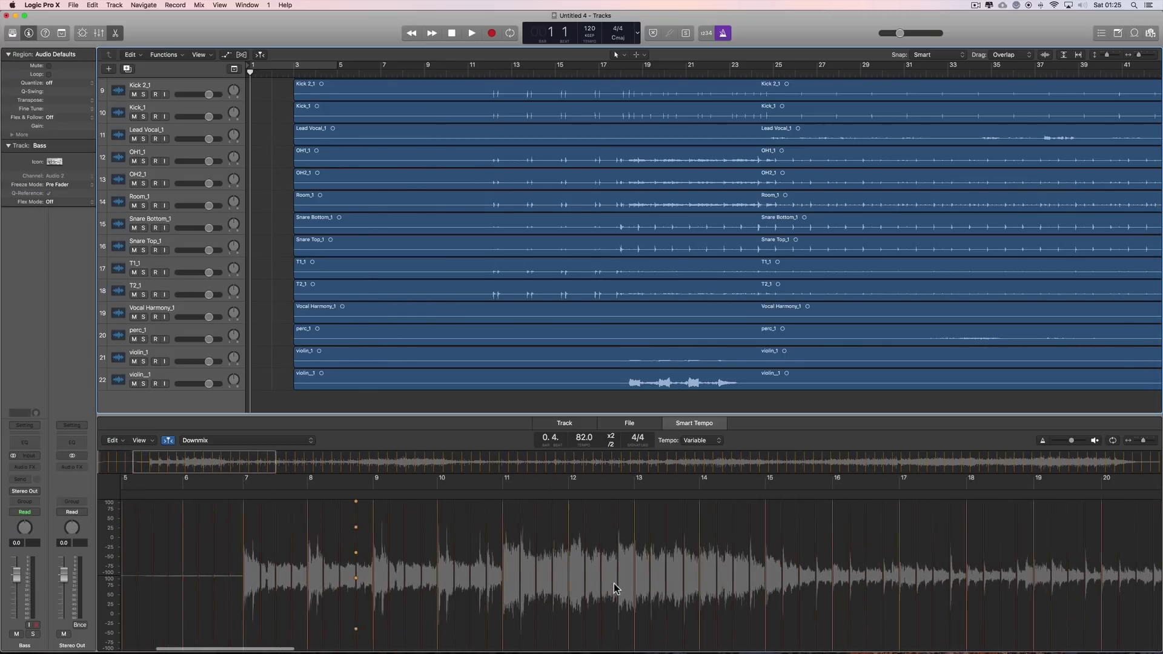
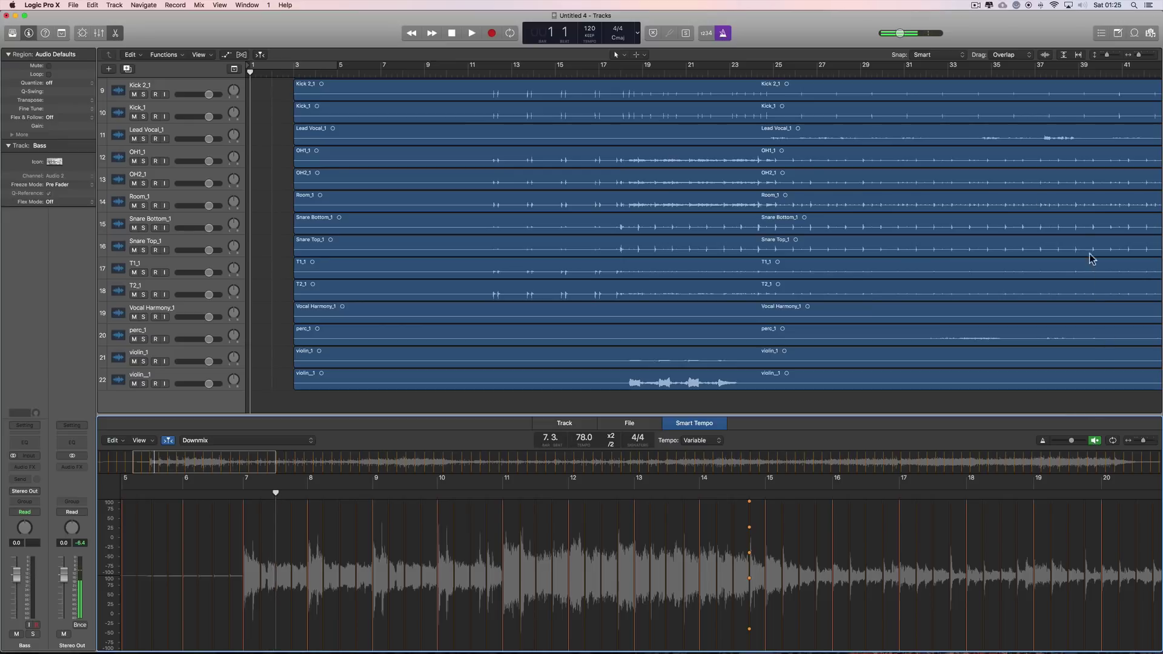
Step: Audition the Downmix in the Smart Tempo editor at a lower master volume and examine its beat markers against the tracks
drag(900, 33, 883, 38)
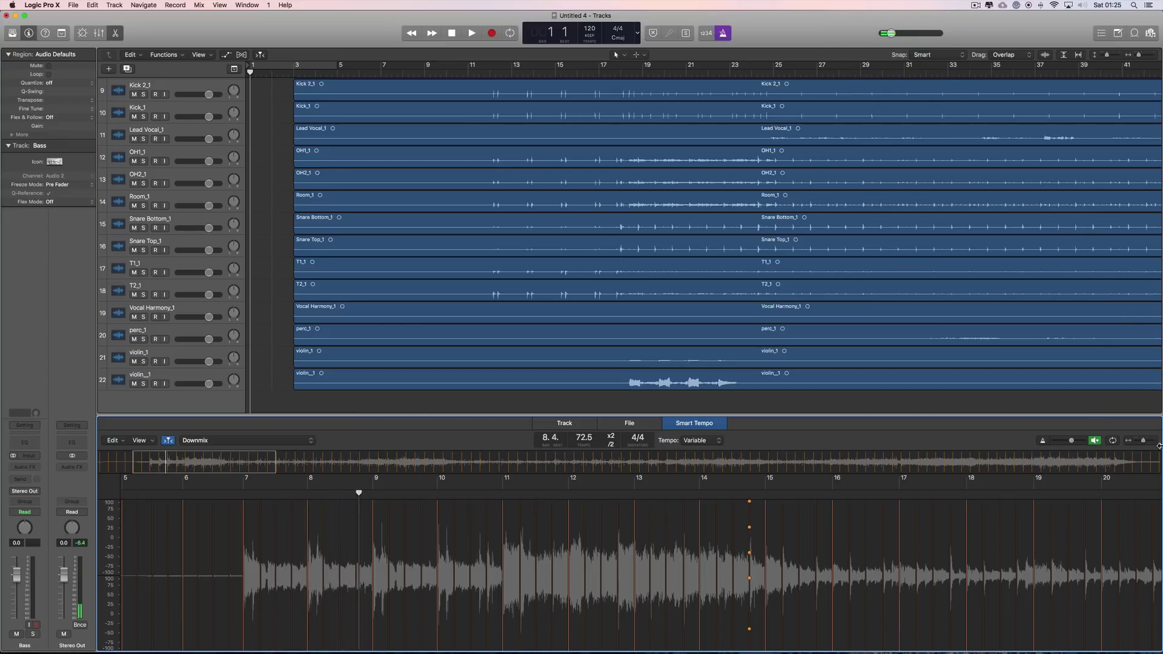
click(1149, 441)
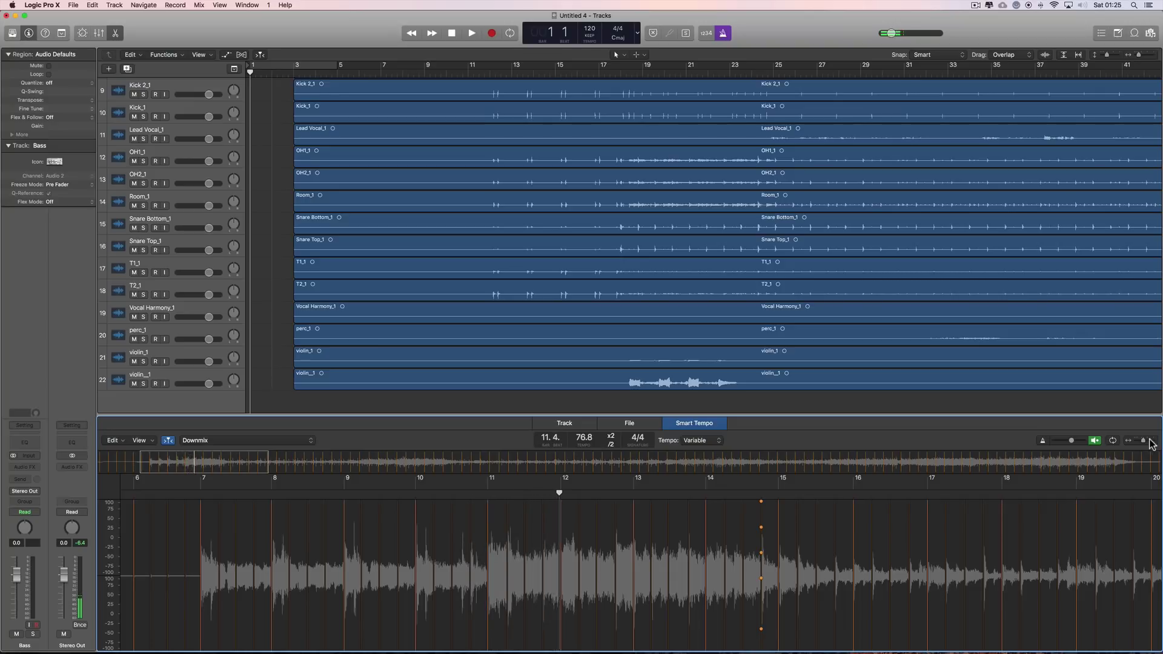
key(space)
key(space)
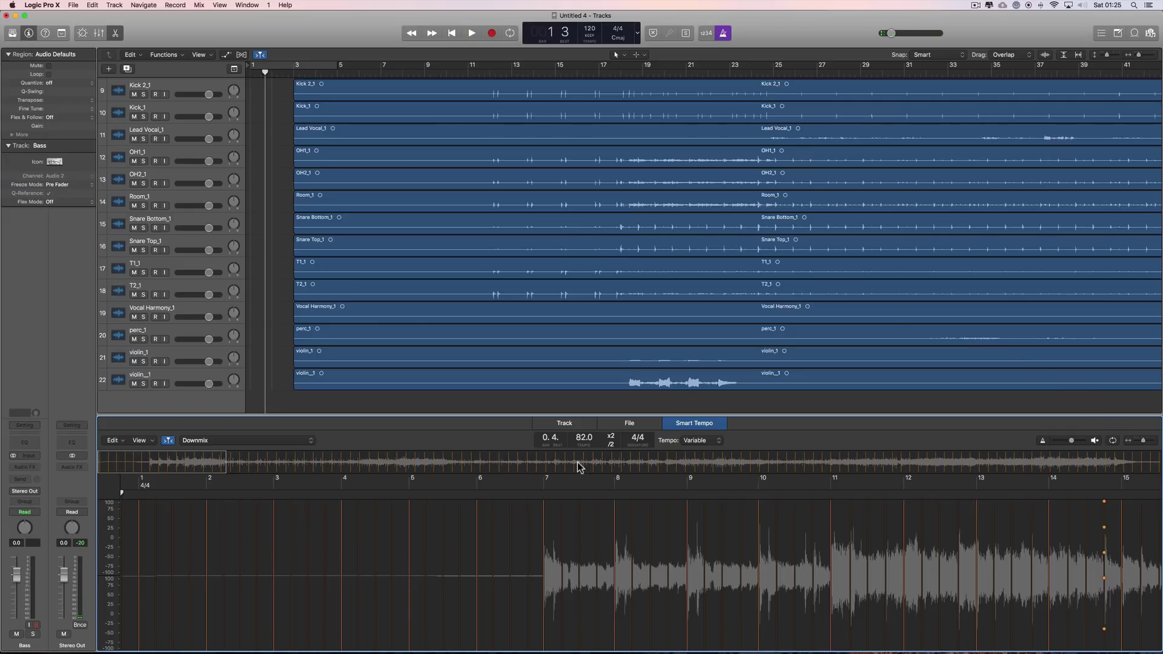
scroll(484, 576, right, 5)
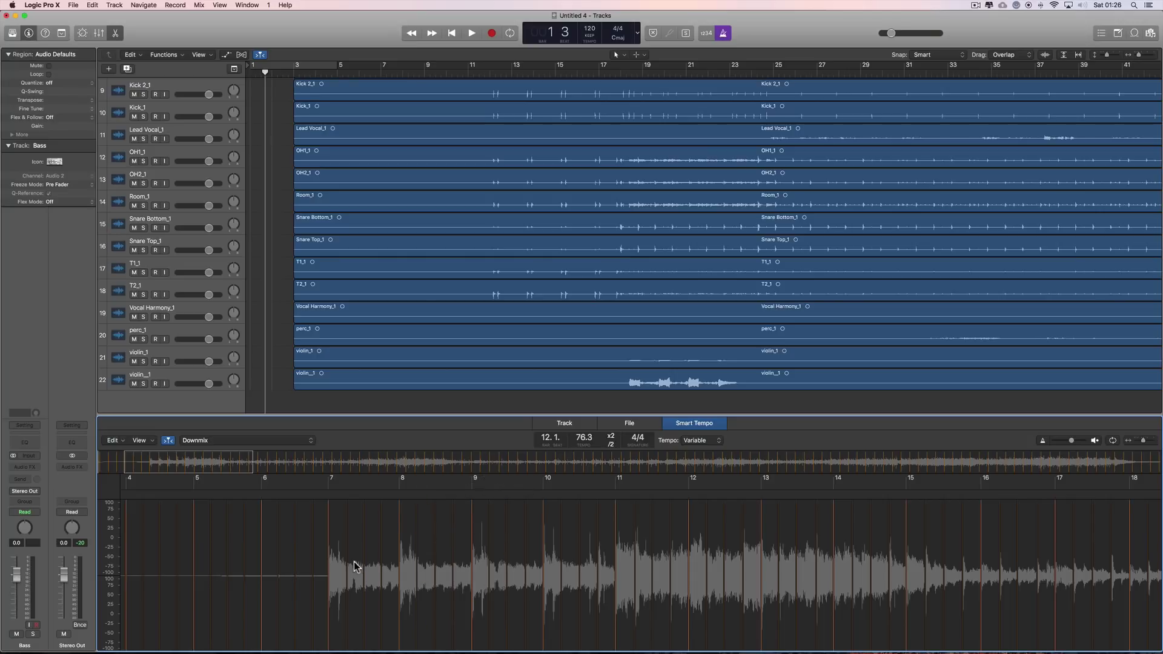
scroll(270, 194, up, 8)
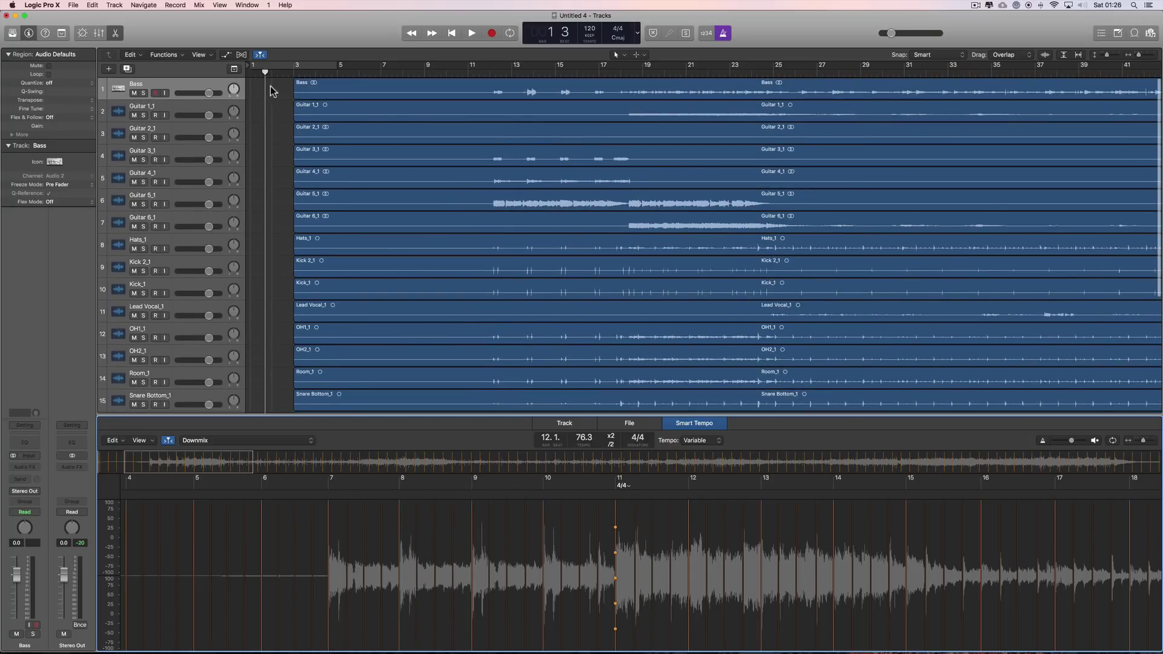
scroll(270, 259, down, 8)
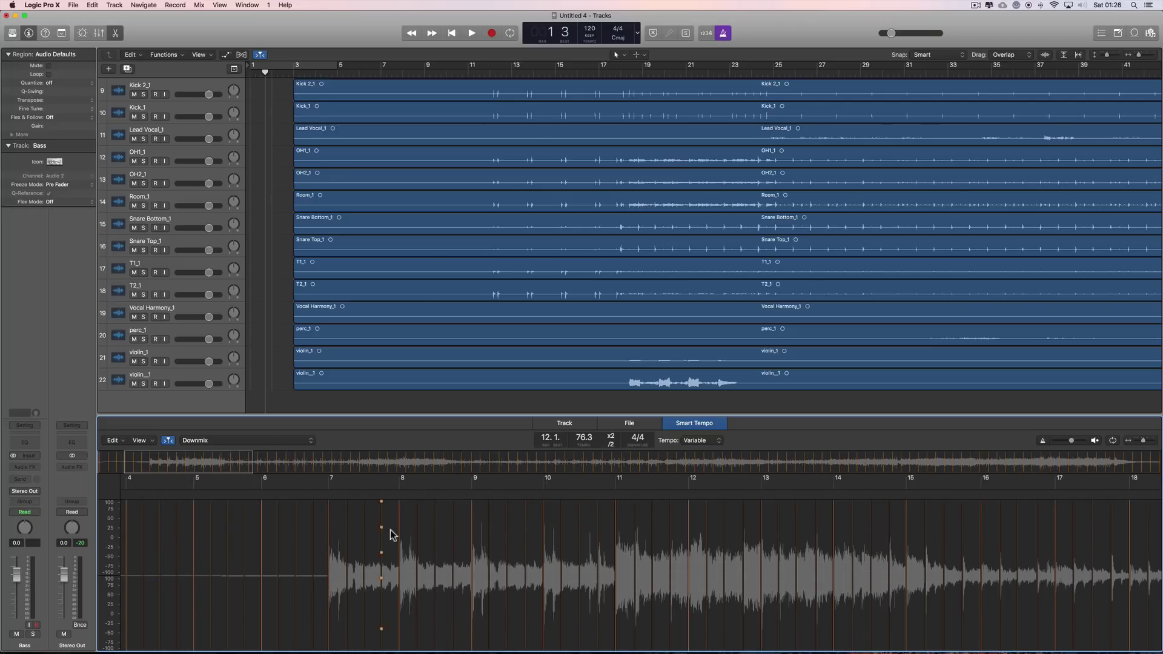
Step: Show the global tracks, including the Tempo track, above the regions
click(121, 442)
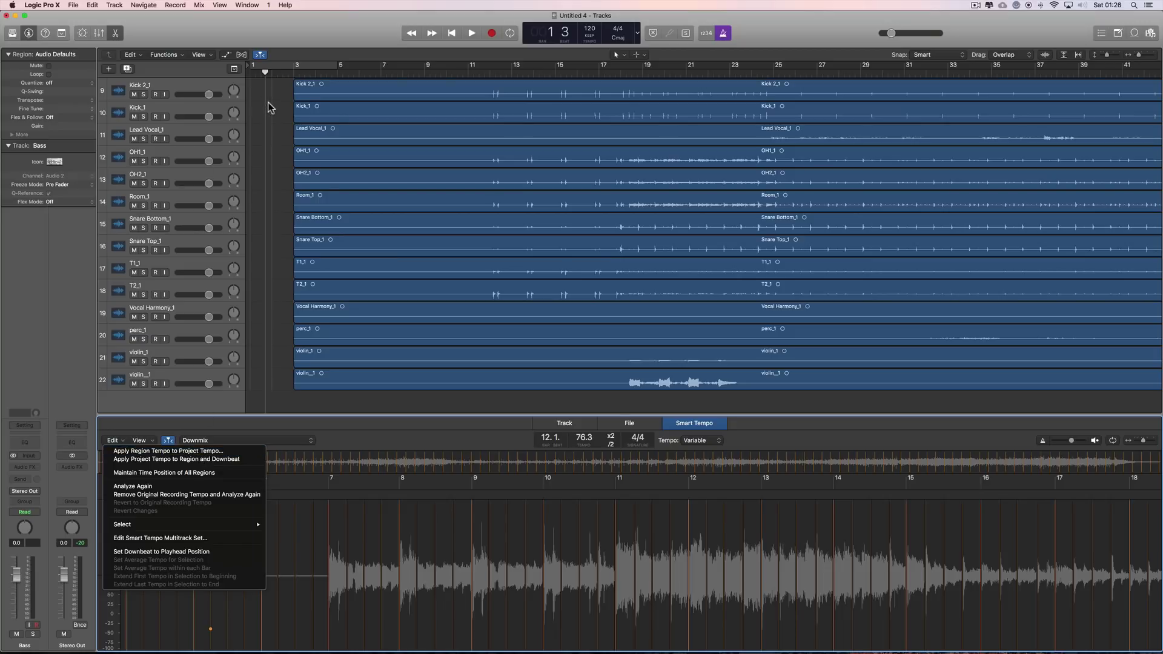
click(233, 69)
click(234, 69)
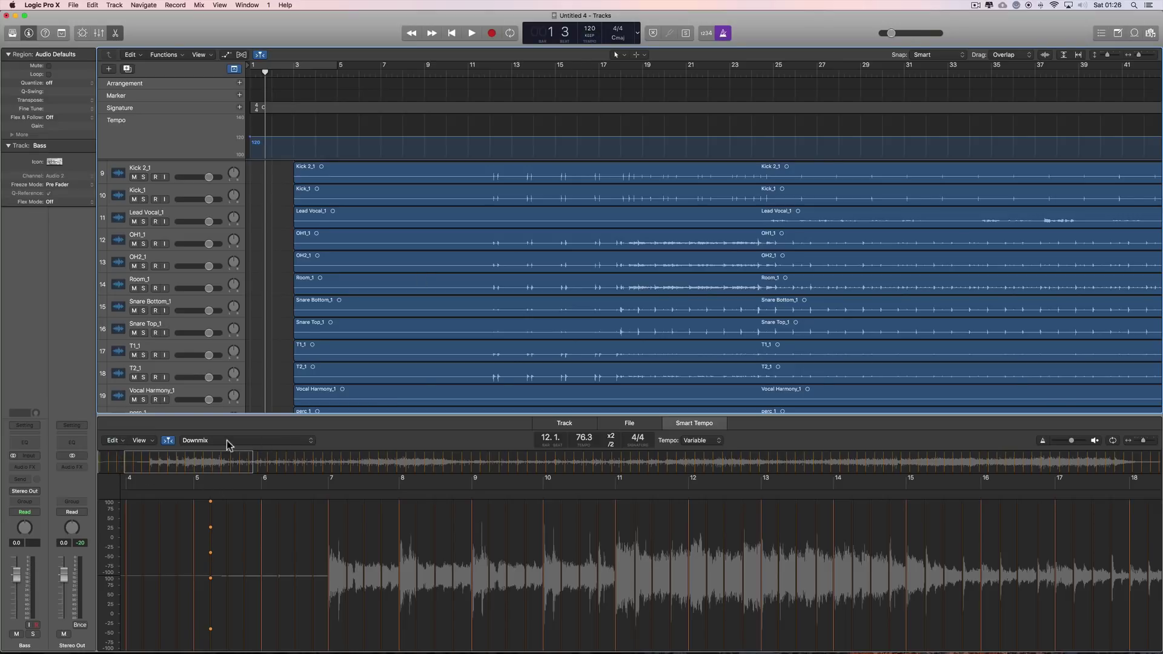
Step: Apply the Downmix's region tempo to the project tempo, aligning the downbeat to the nearest project downbeat
click(119, 442)
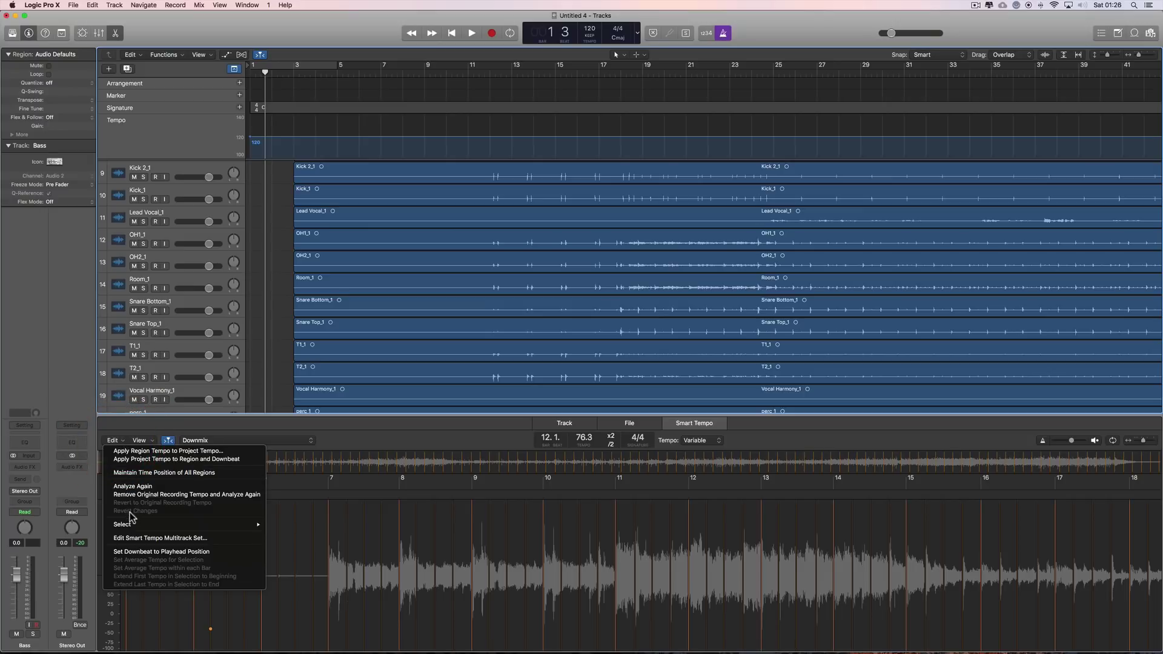
mouse_move(132, 525)
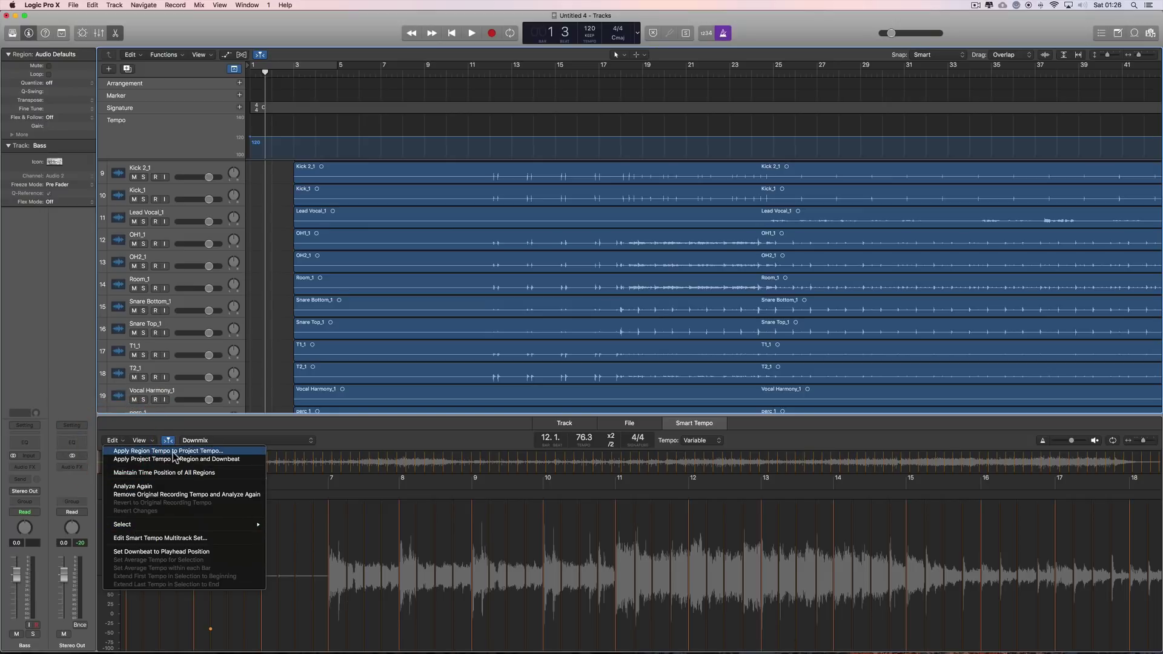
click(176, 452)
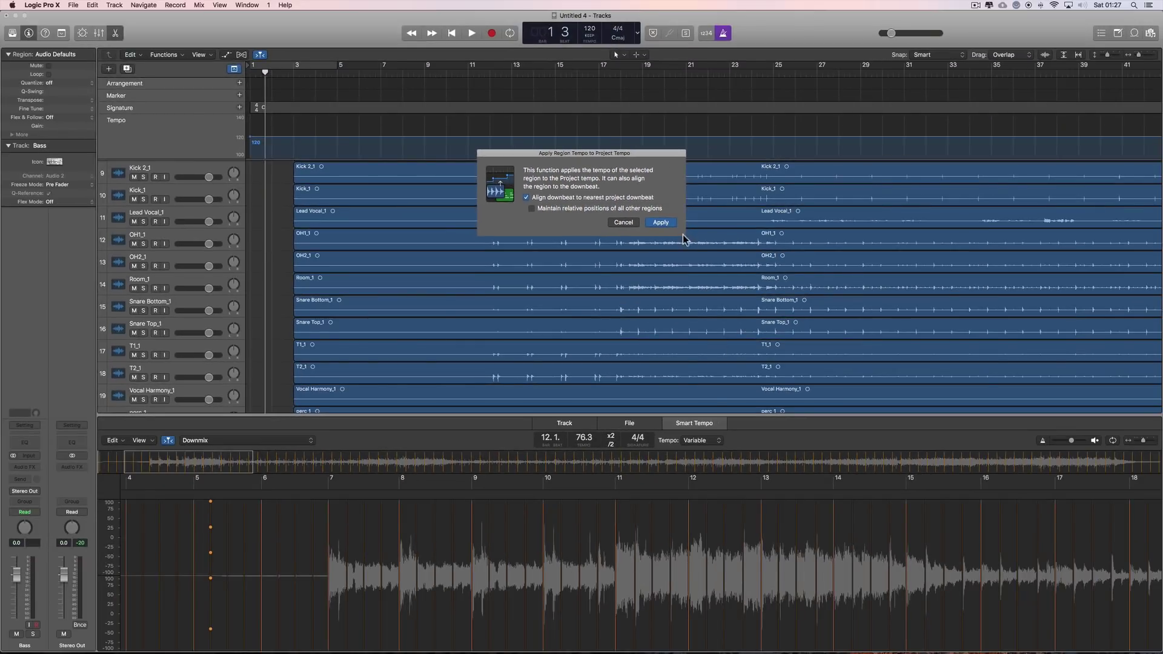
click(659, 221)
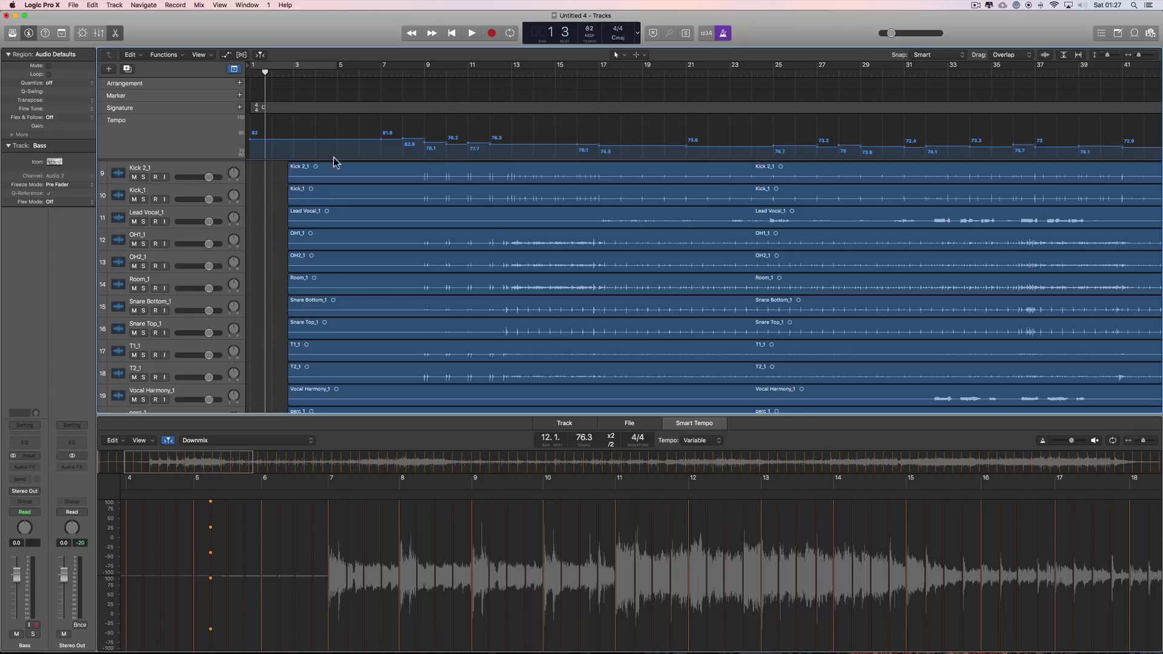
Step: Close the Smart Tempo editor and lower the volume of all tracks from Guitar 1_1 through violin__1 together to about -15.6 dB
click(115, 34)
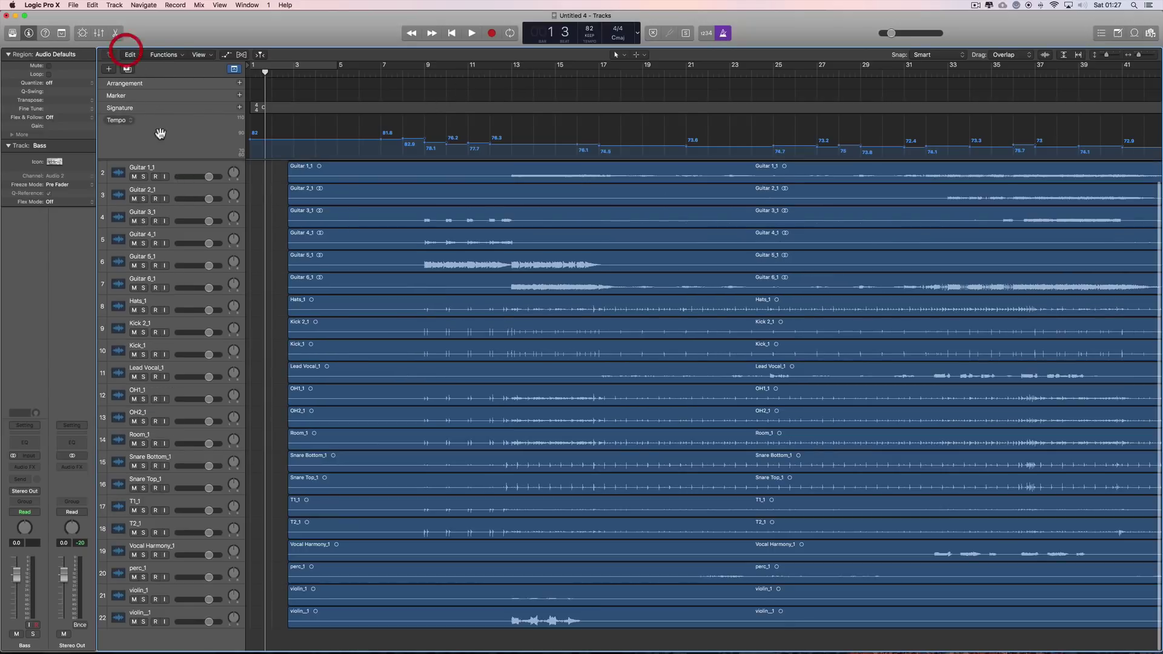
click(183, 171)
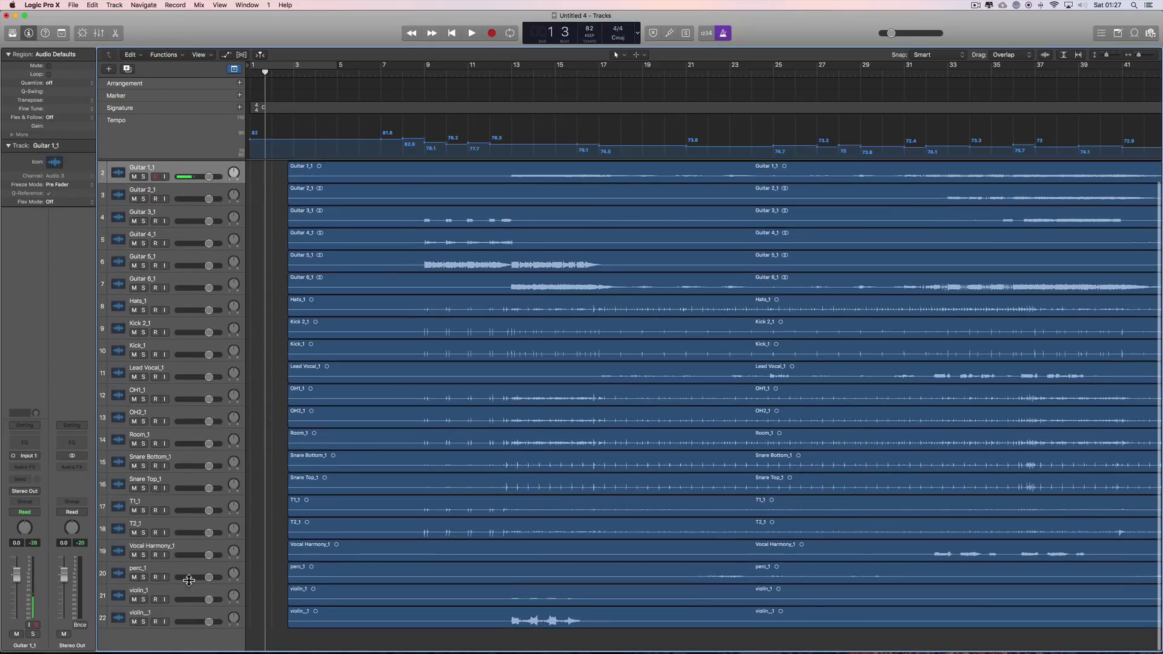
shift+click(192, 611)
drag(208, 622, 160, 620)
Step: Raise the master volume and play the mix against the metronome from about bar 6 to bar 16
drag(891, 34, 921, 38)
click(370, 74)
key(space)
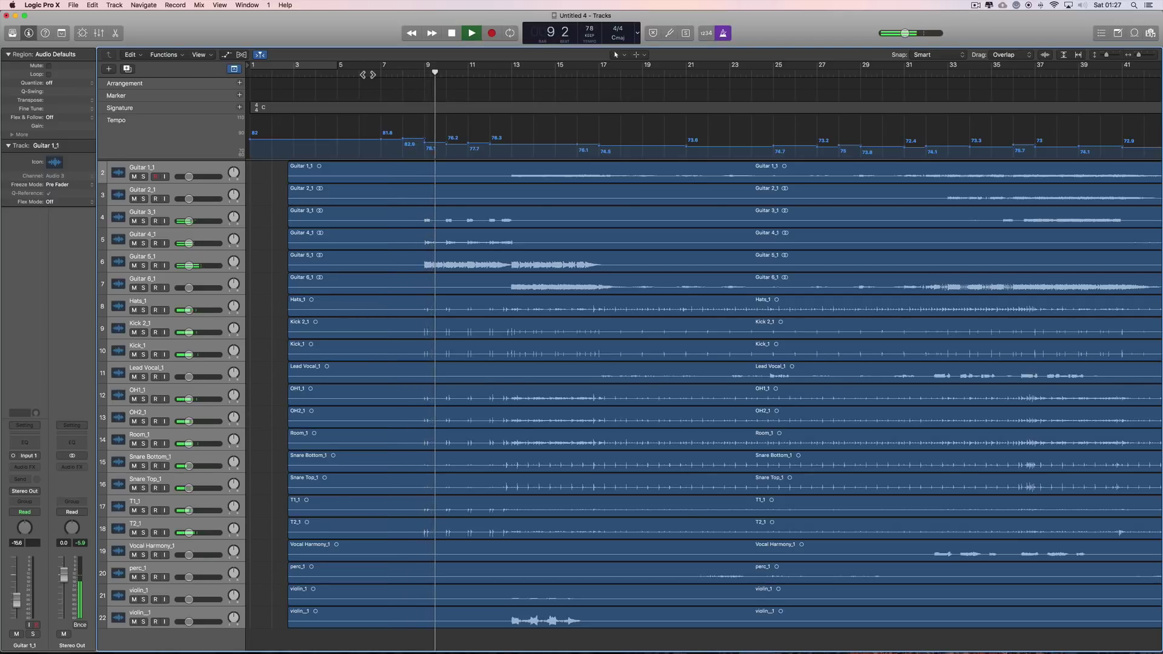
scroll(630, 405, up, 1)
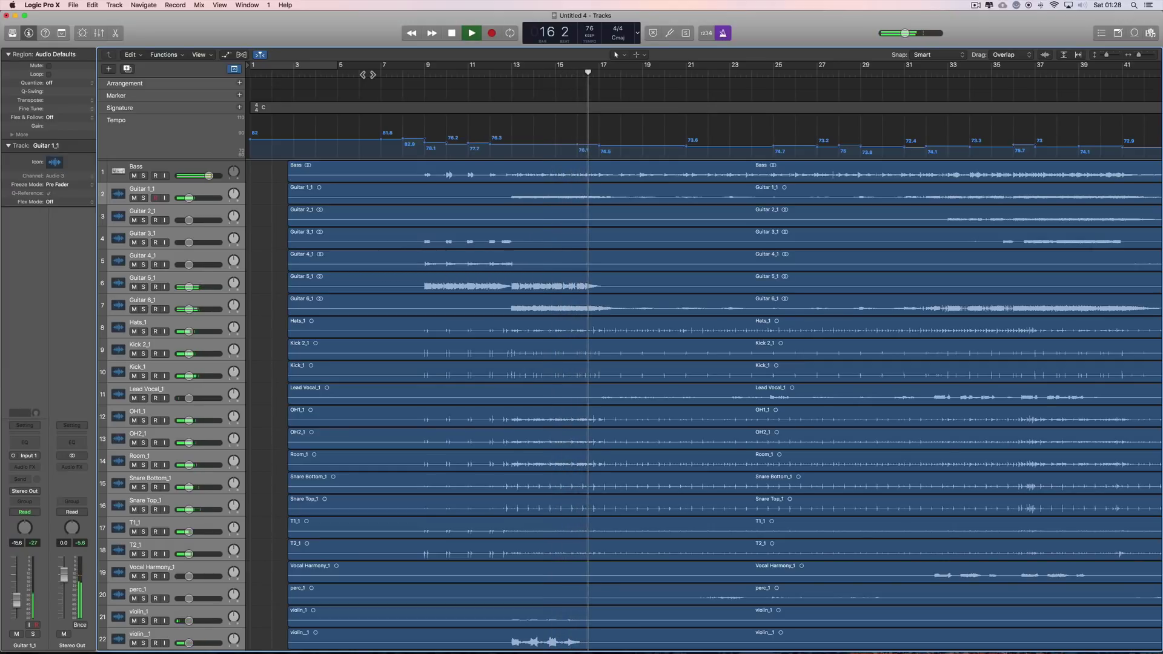
key(space)
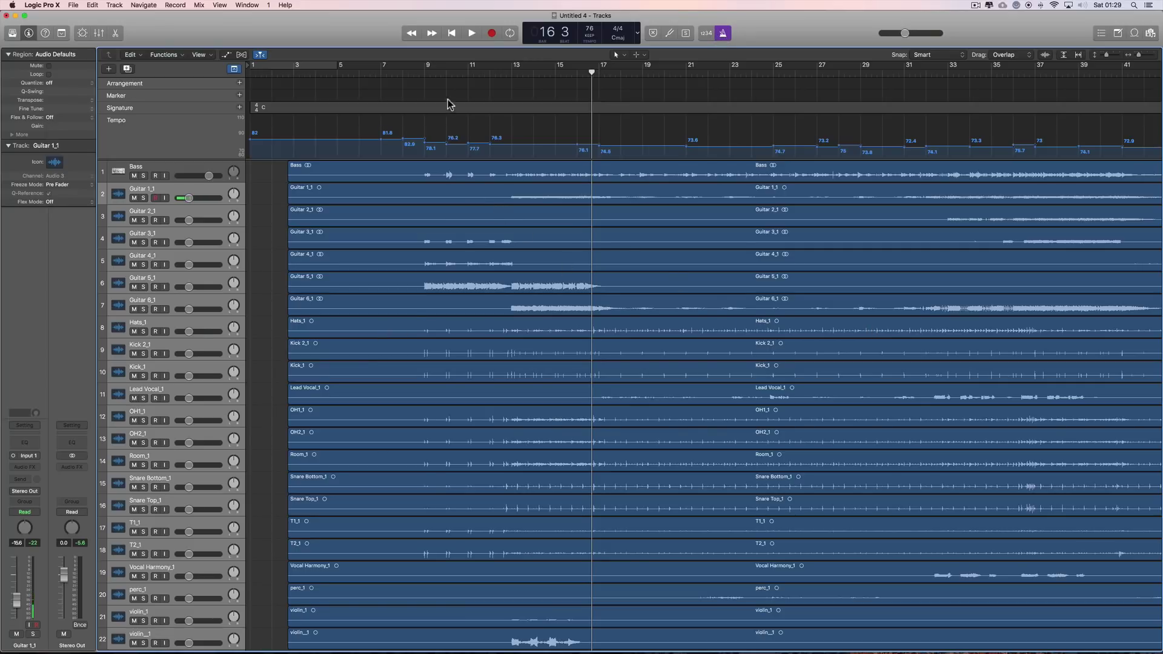
Step: Place the playhead at bar 7, toggle the metronome click off and back on, and view its options
click(381, 74)
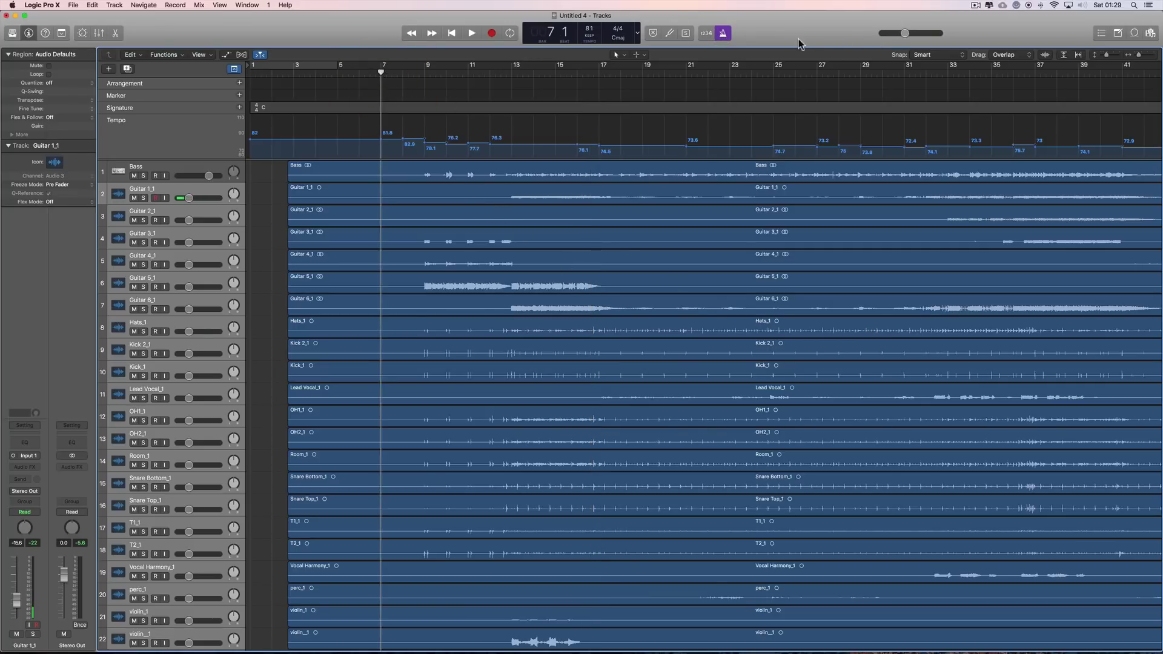
click(724, 34)
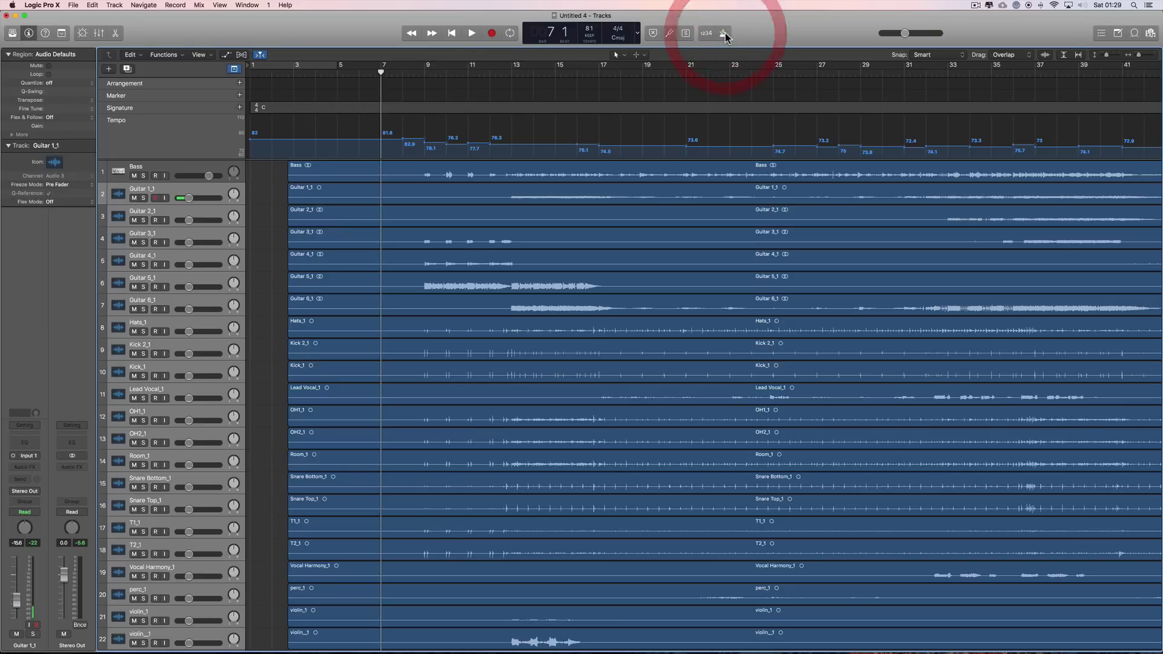
click(723, 33)
right_click(725, 34)
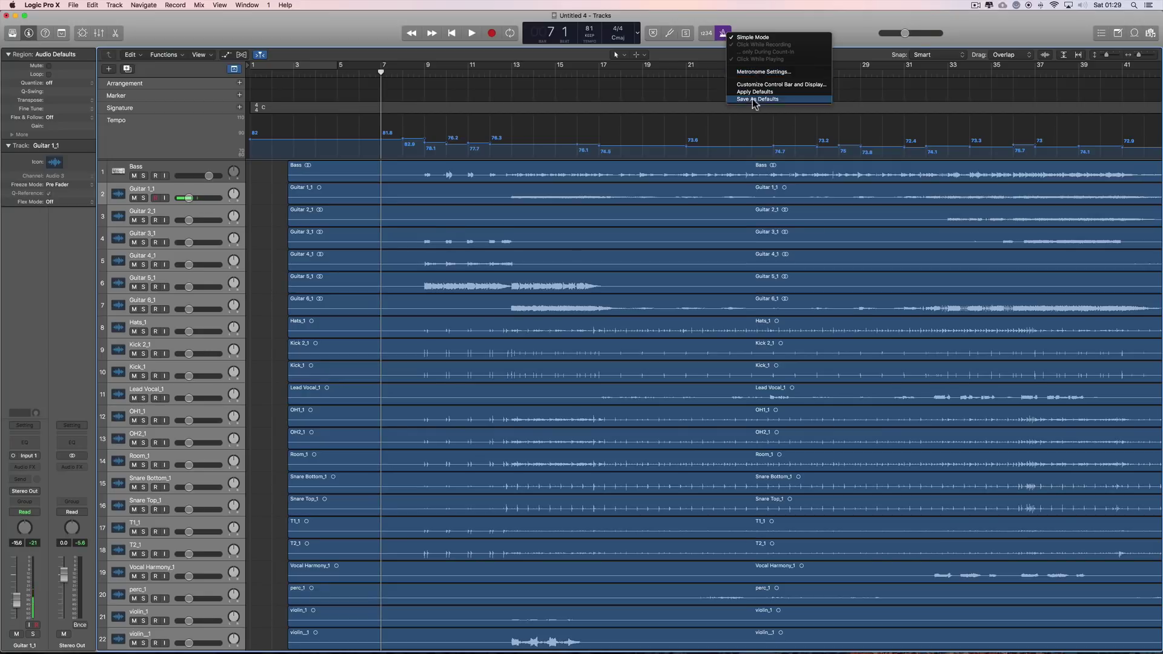
click(547, 125)
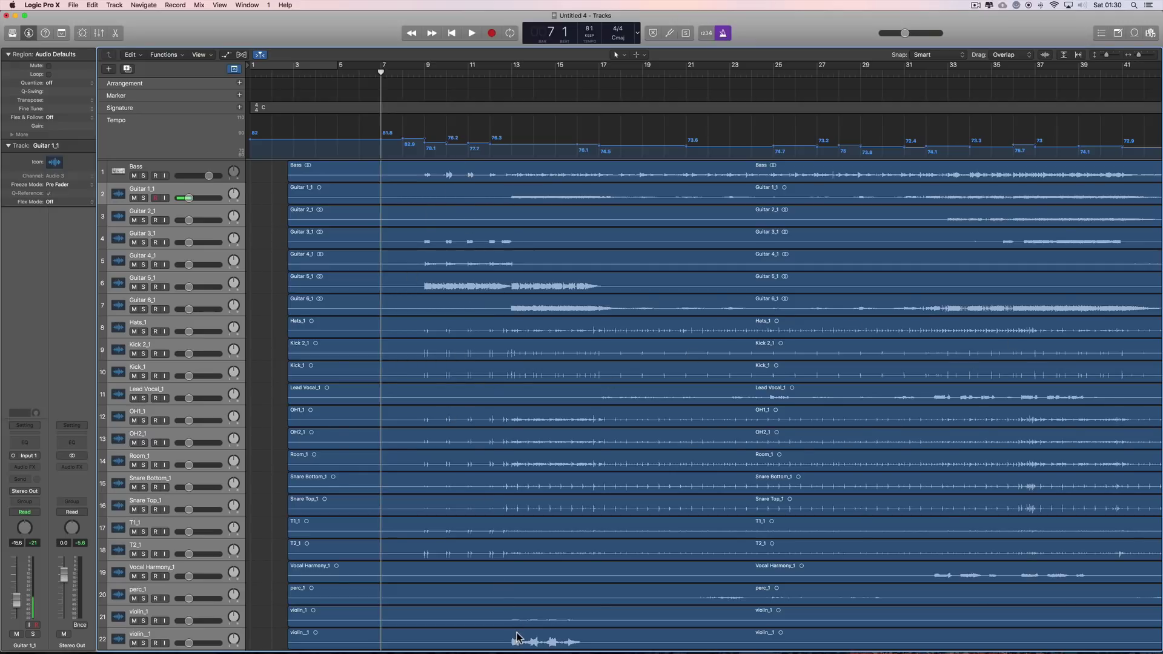
Step: Play the mix briefly from bar 7 to check how the metronome click sounds
scroll(517, 636, down, 1)
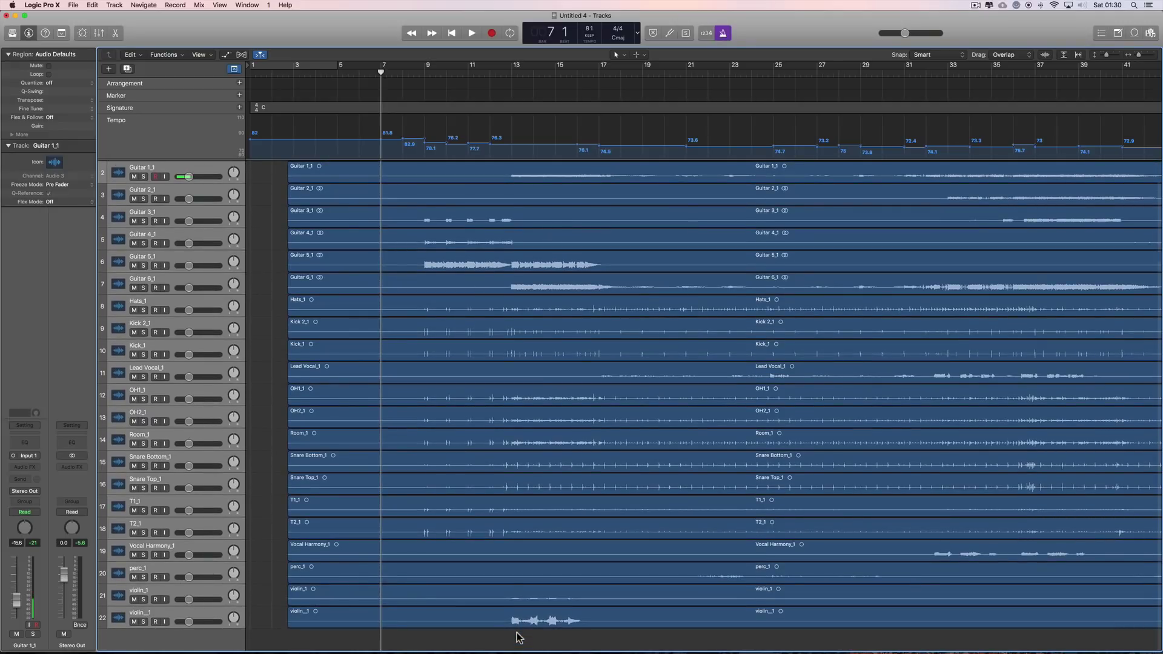
scroll(515, 556, up, 1)
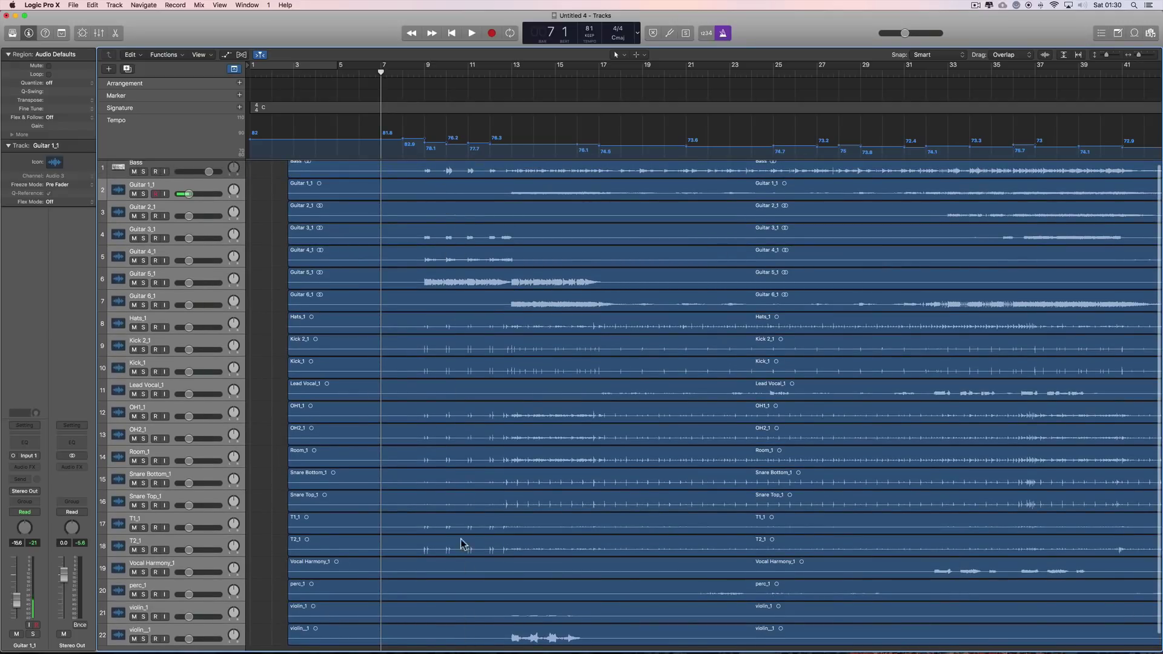
key(space)
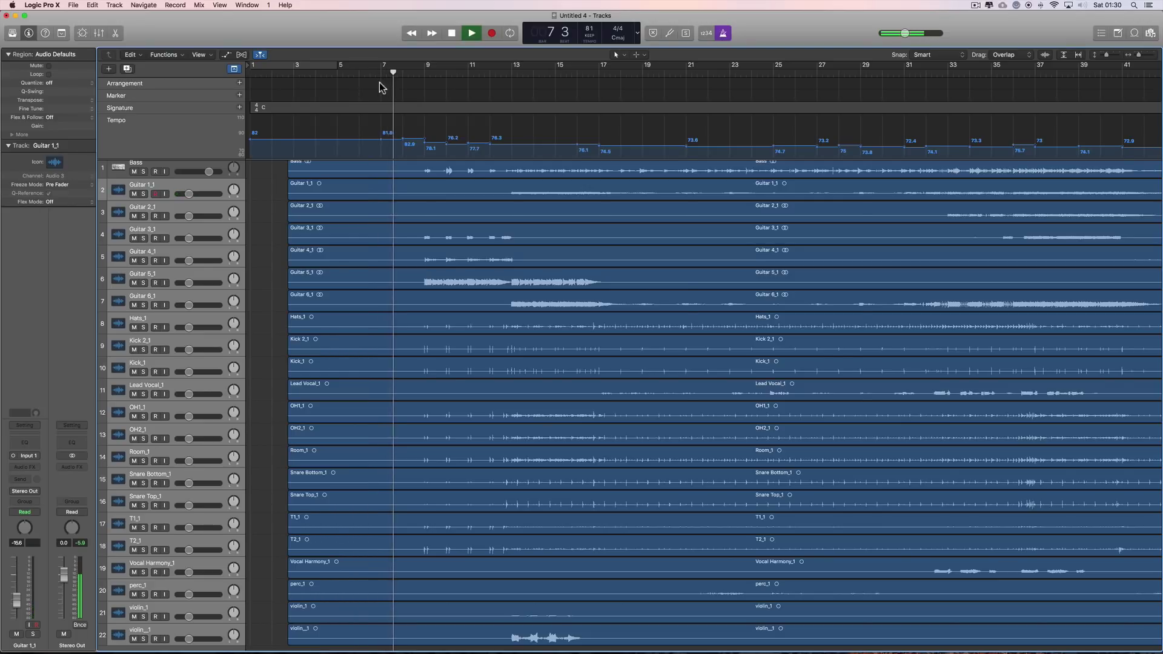
key(space)
Step: Open the metronome's project settings and slightly lower the Tone of the Klopfgeist audio click
right_click(721, 32)
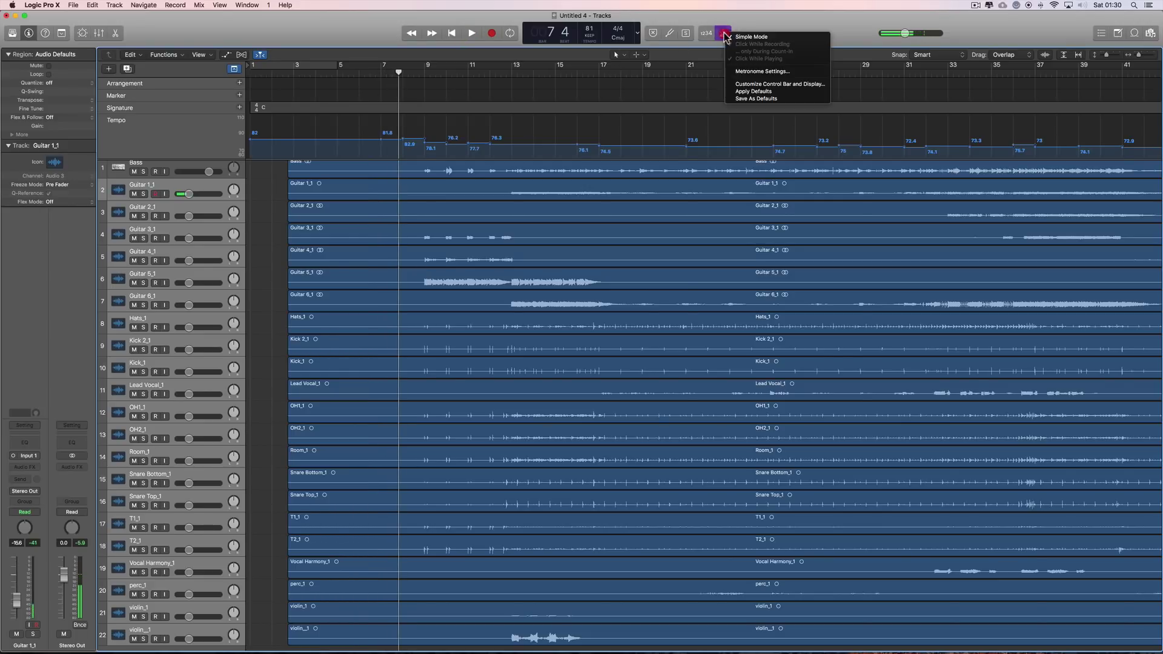
click(750, 71)
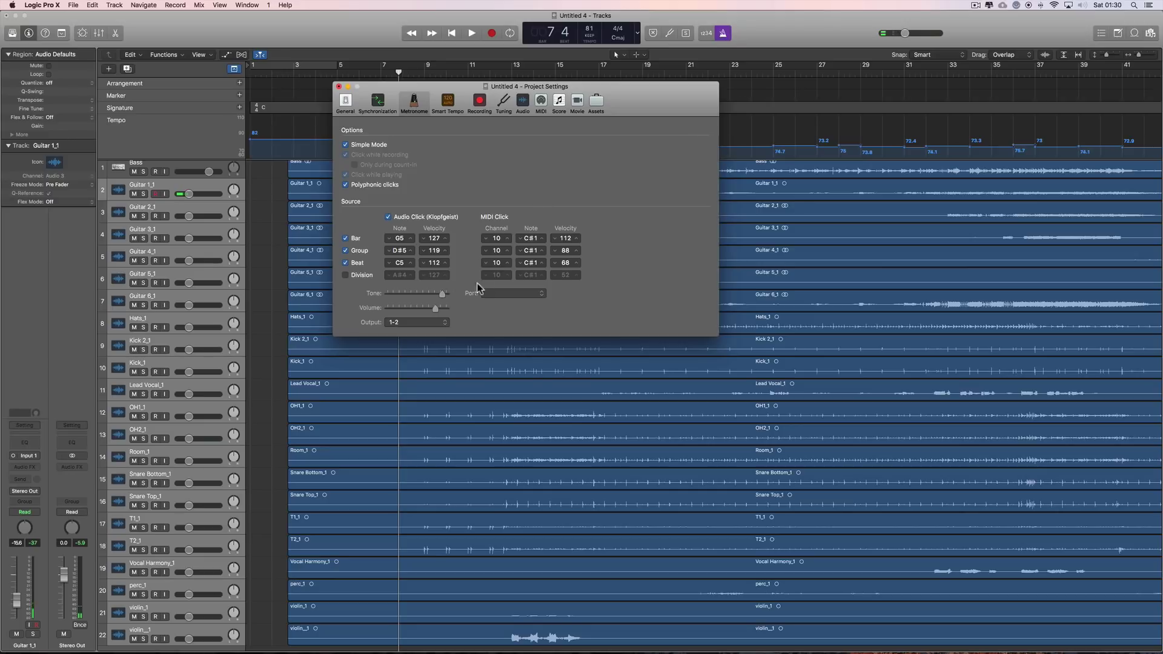
click(443, 294)
drag(443, 294, 437, 293)
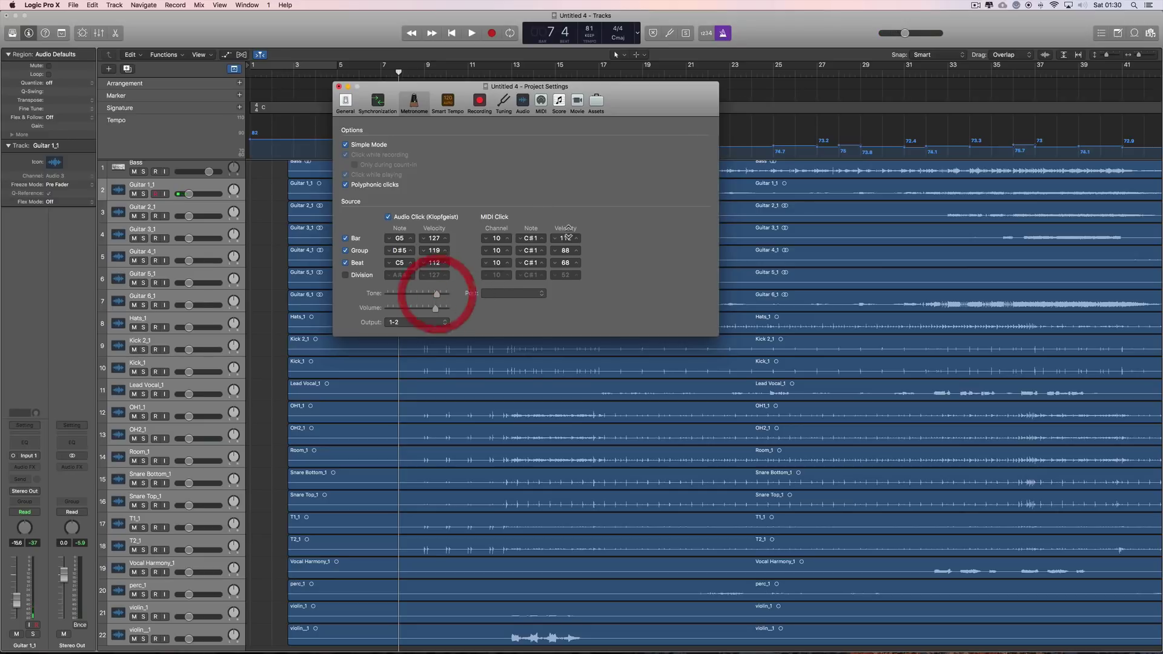
Step: Close the project settings and briefly play the mix from bar 7 to bar 8 with the adjusted metronome click
click(391, 73)
key(space)
click(339, 86)
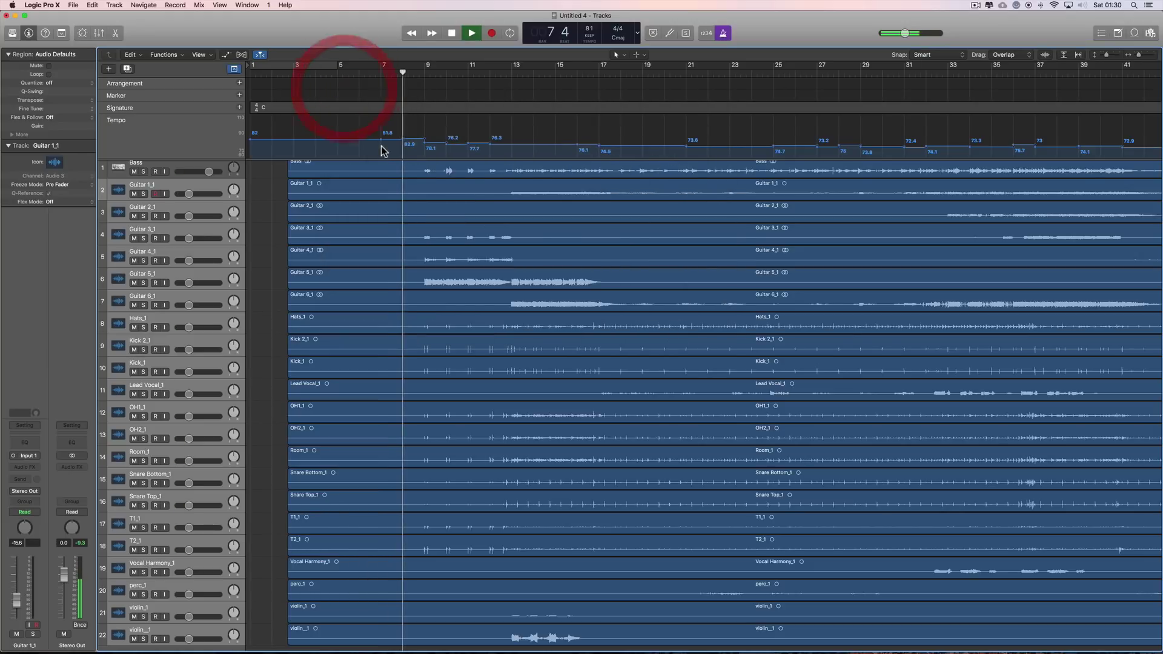
key(space)
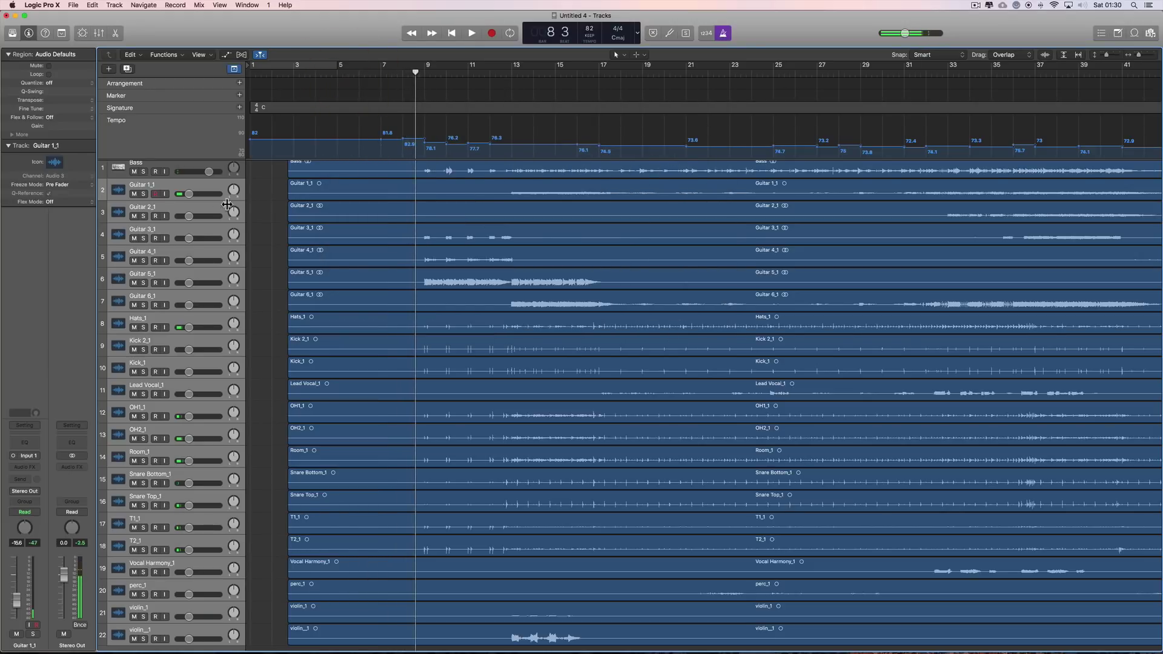
Step: Raise the selected stem tracks' volume to -5.7 dB, play from bar 7, and raise it further to -0.3 dB
drag(192, 193, 212, 194)
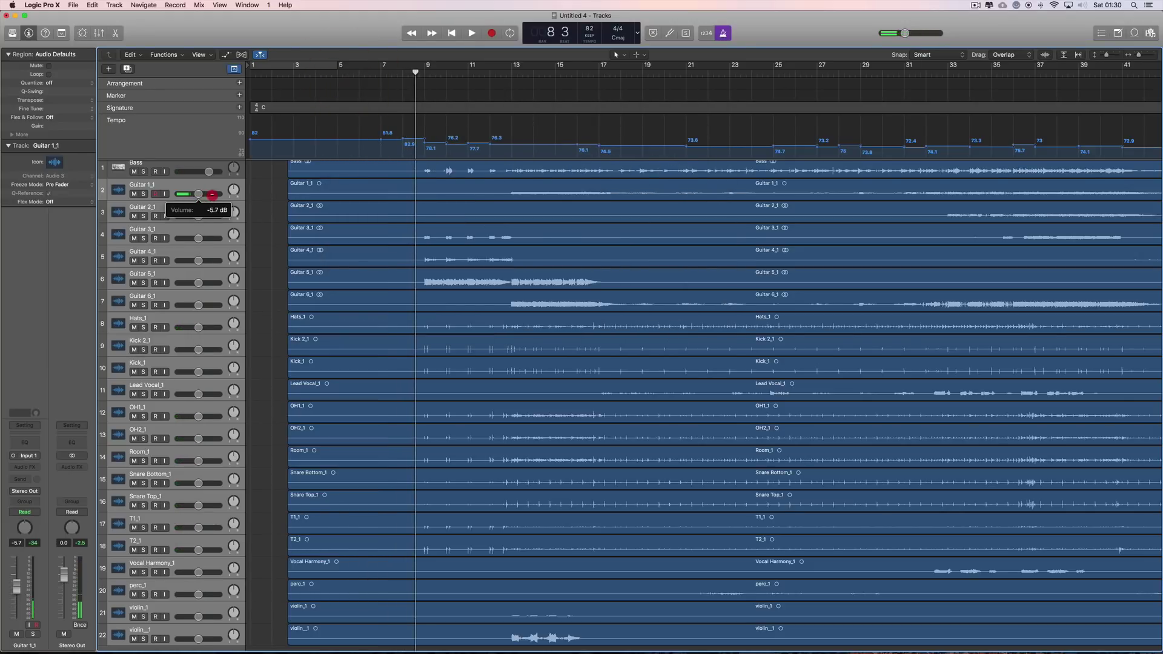
click(381, 73)
key(space)
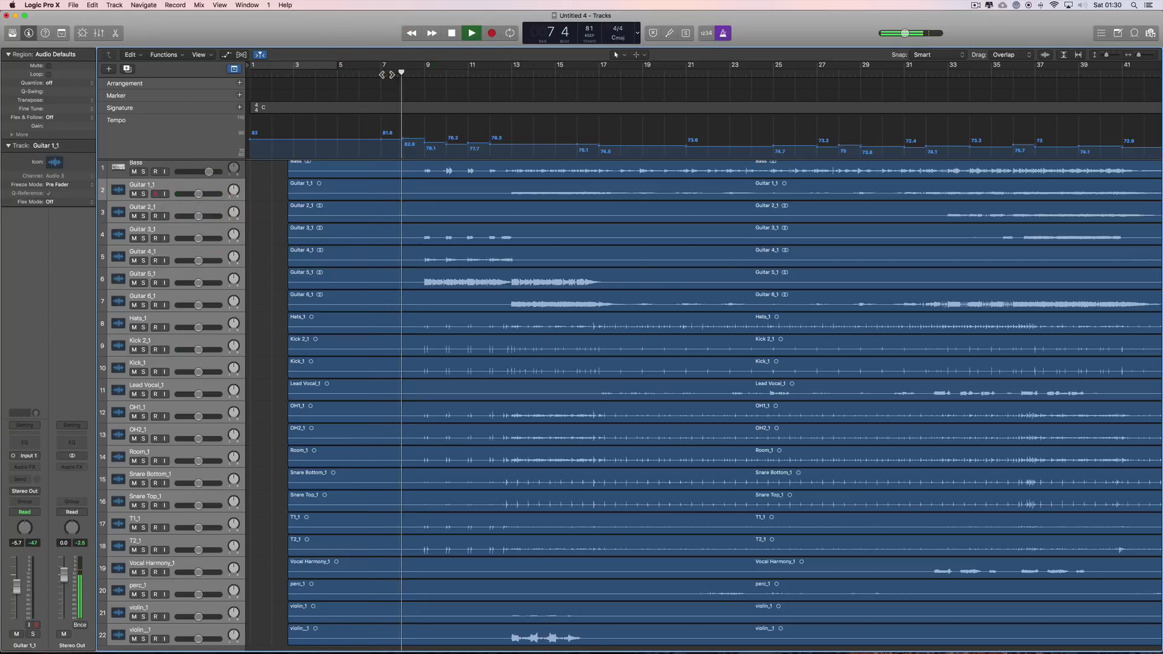
drag(198, 194, 219, 194)
key(space)
Step: Play the mix from bar 7 to bar 14 with the metronome, setting the selected stems to -12.0 dB and lowering the Bass track similarly
click(386, 73)
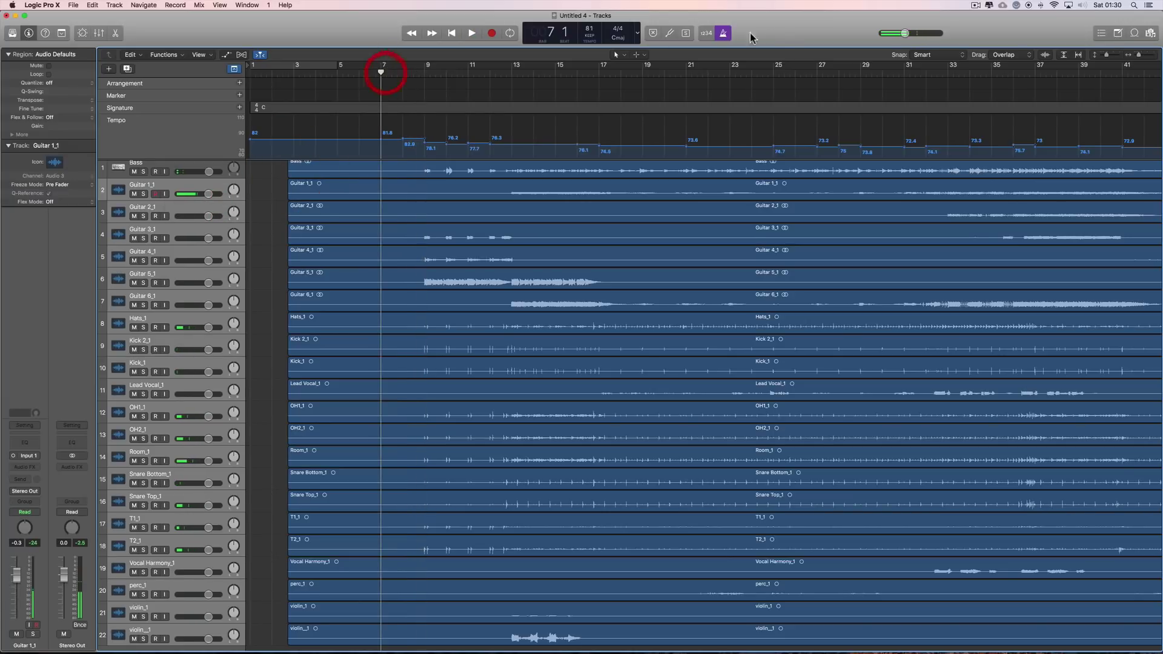
key(space)
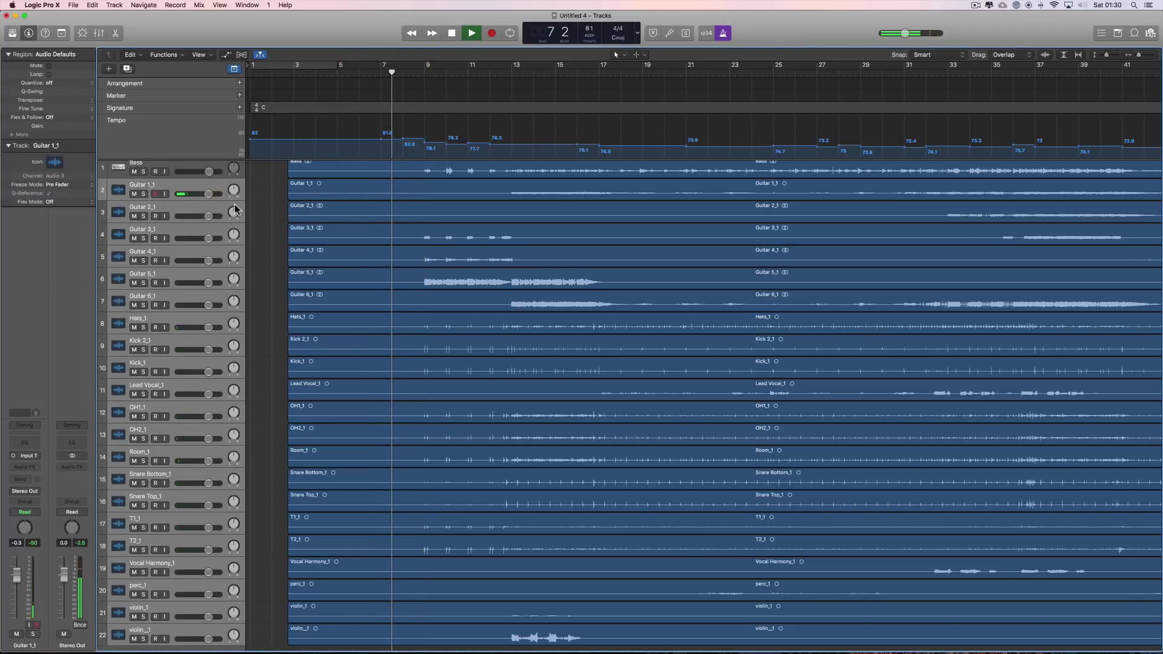
drag(211, 194, 230, 192)
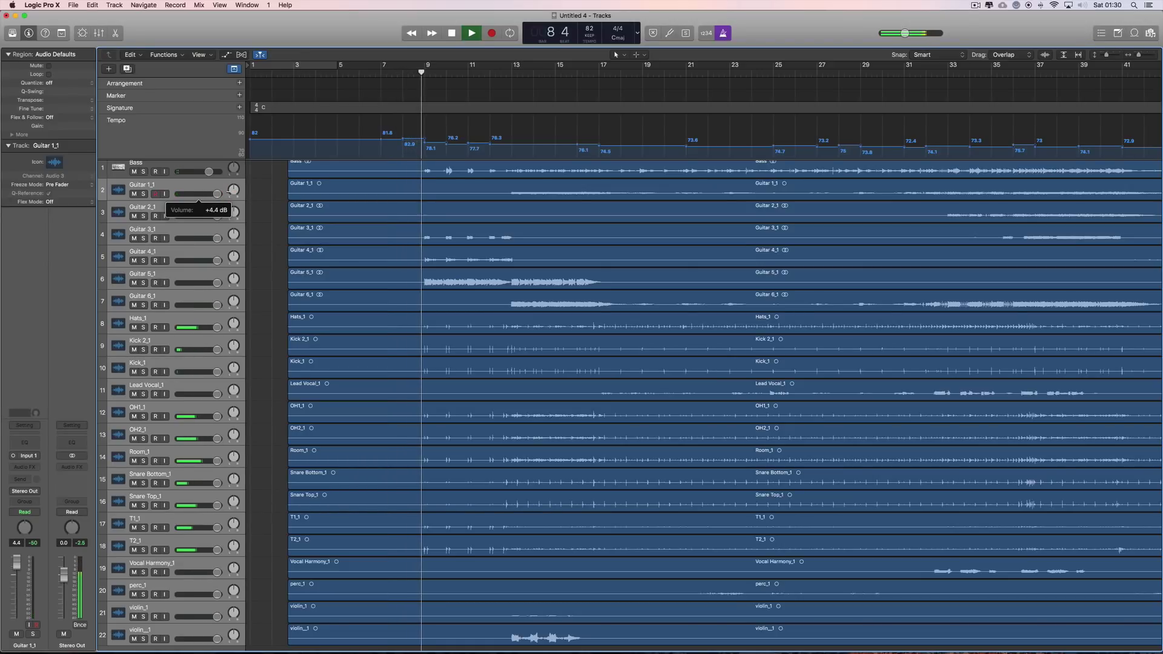
drag(230, 193, 174, 171)
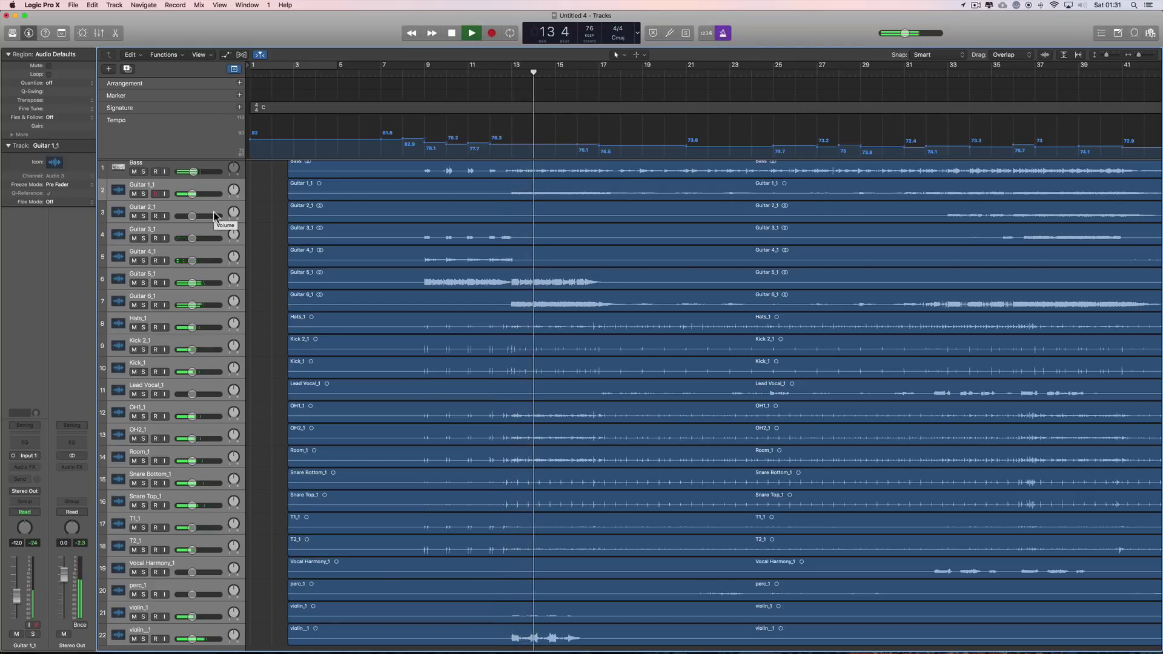
key(space)
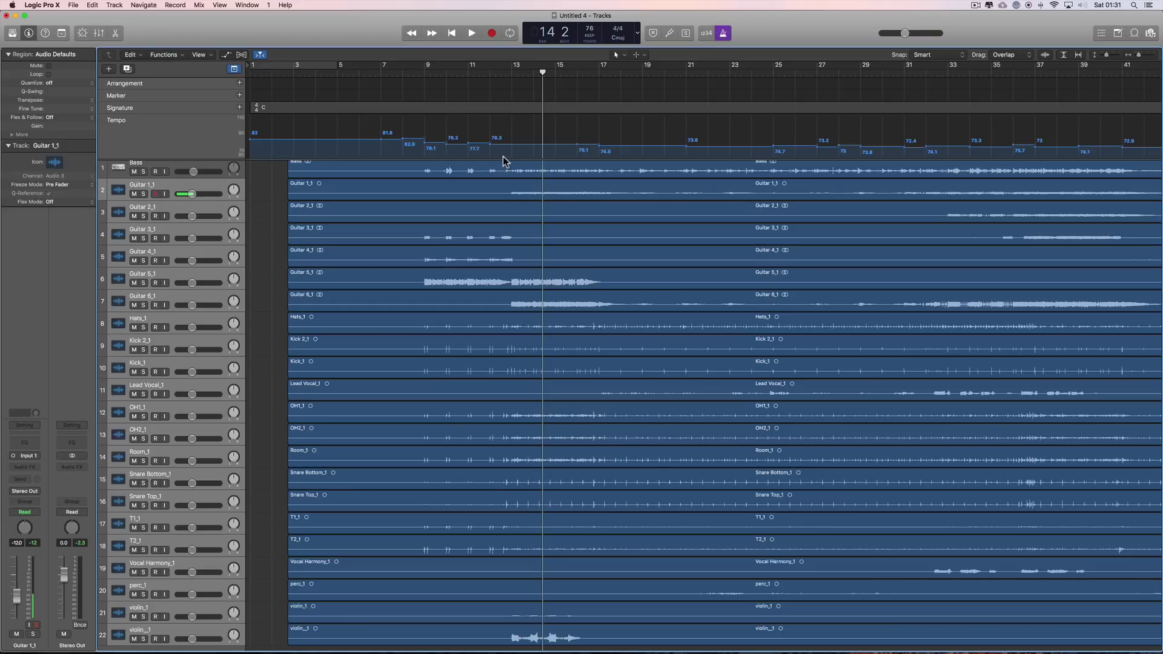
Step: Slightly reduce the height of the Tempo global track above the Bass track
drag(503, 158, 503, 155)
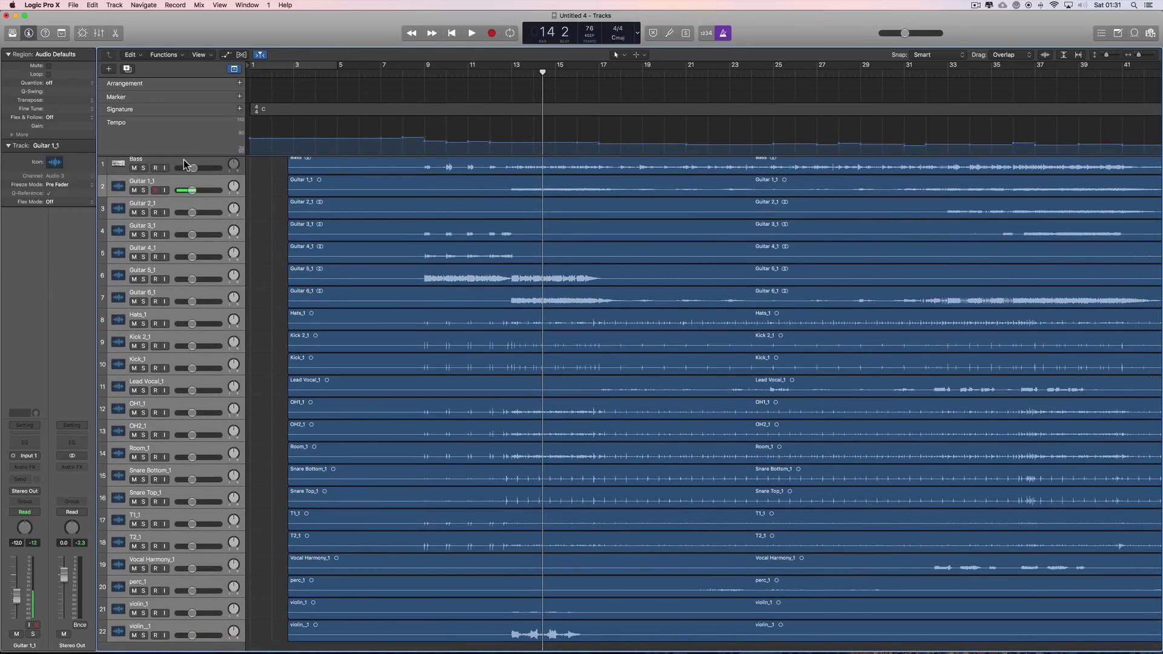
scroll(184, 159, up, 1)
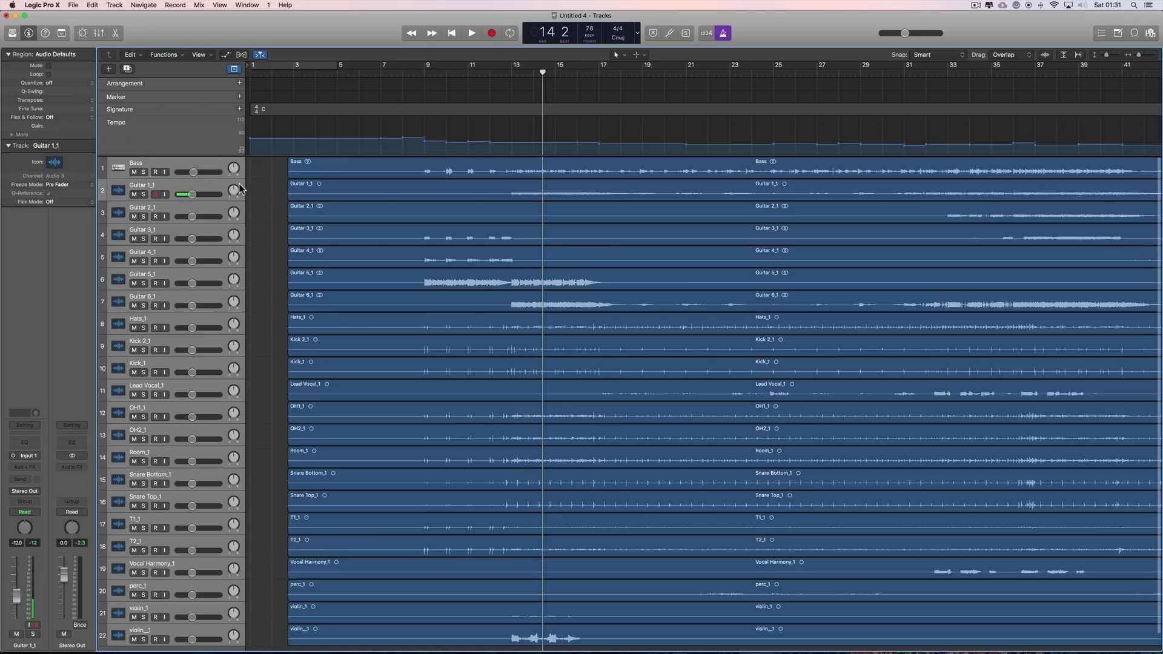